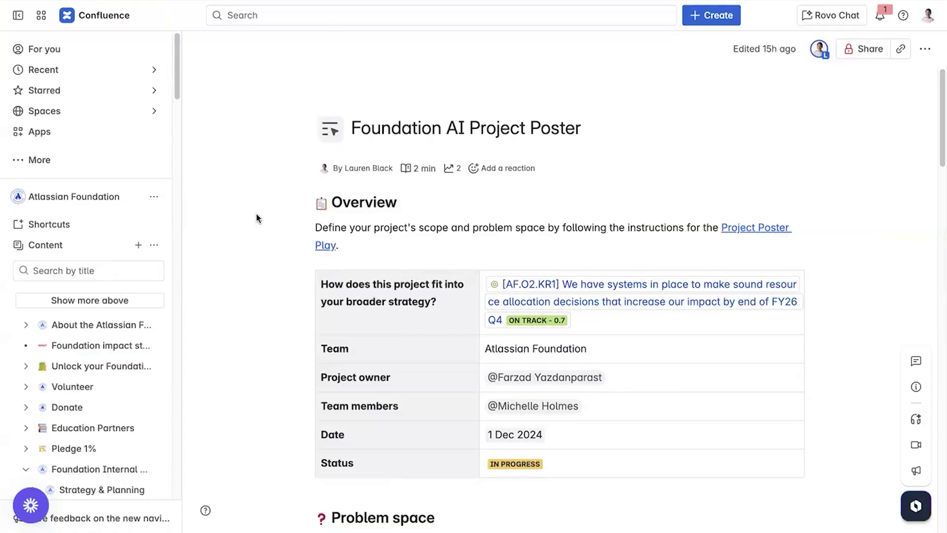
Scroll through the page to find the linked goal in the strategy row
click(717, 15)
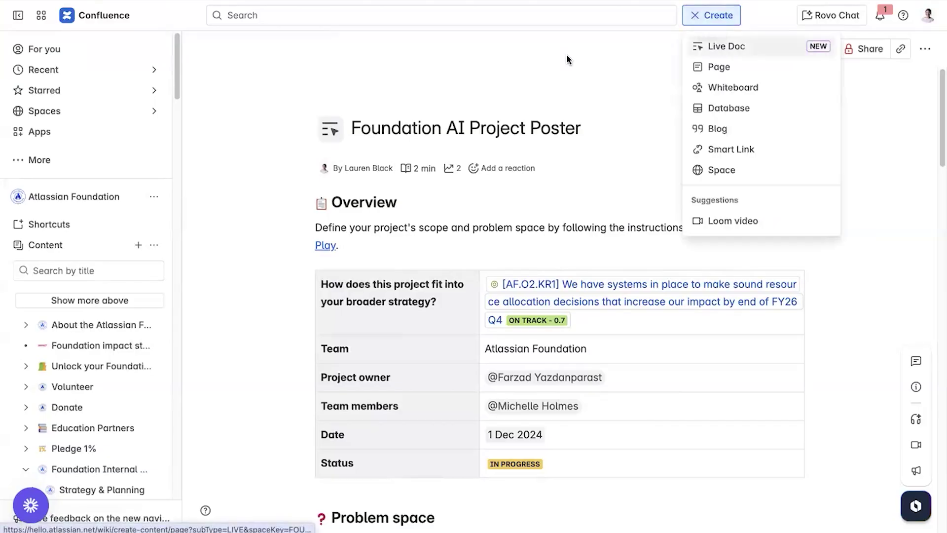
click(24, 163)
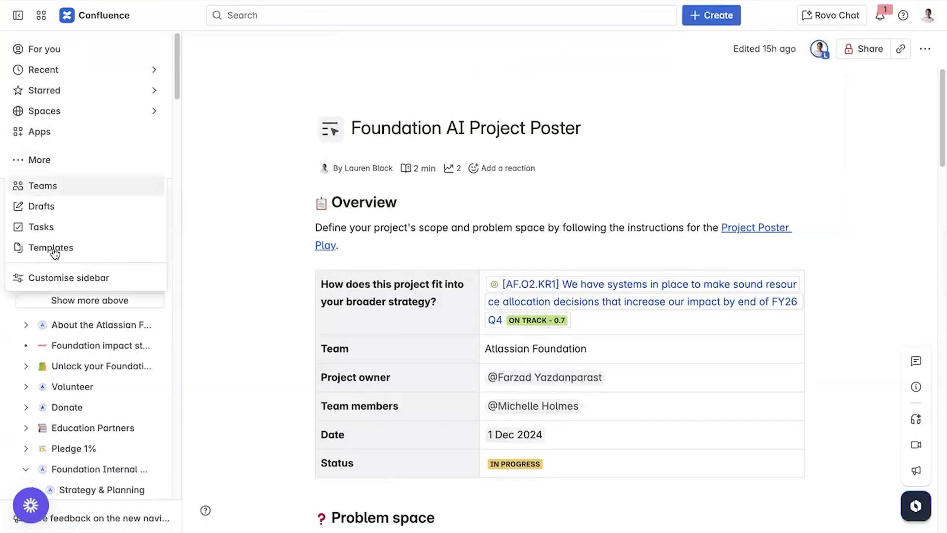
key(Escape)
scroll(560, 296, down, 1)
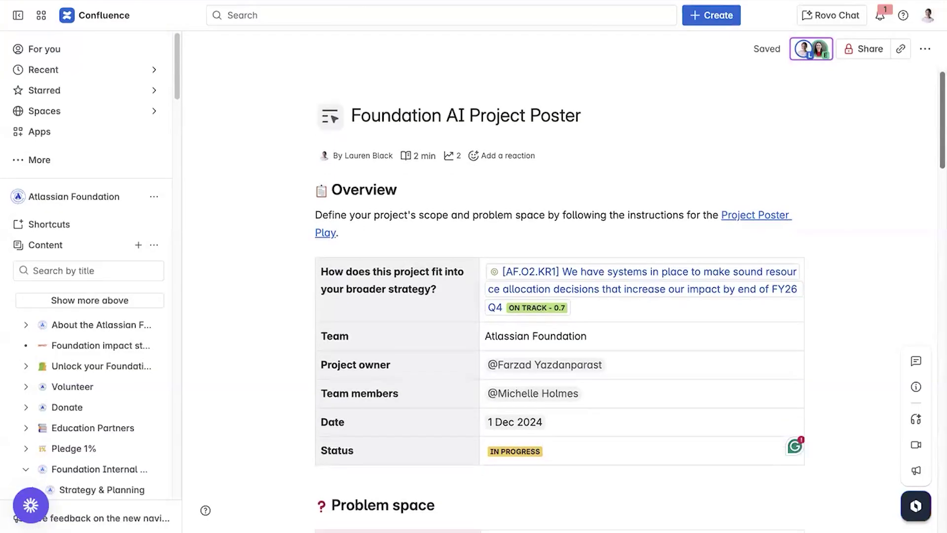
scroll(560, 296, down, 3)
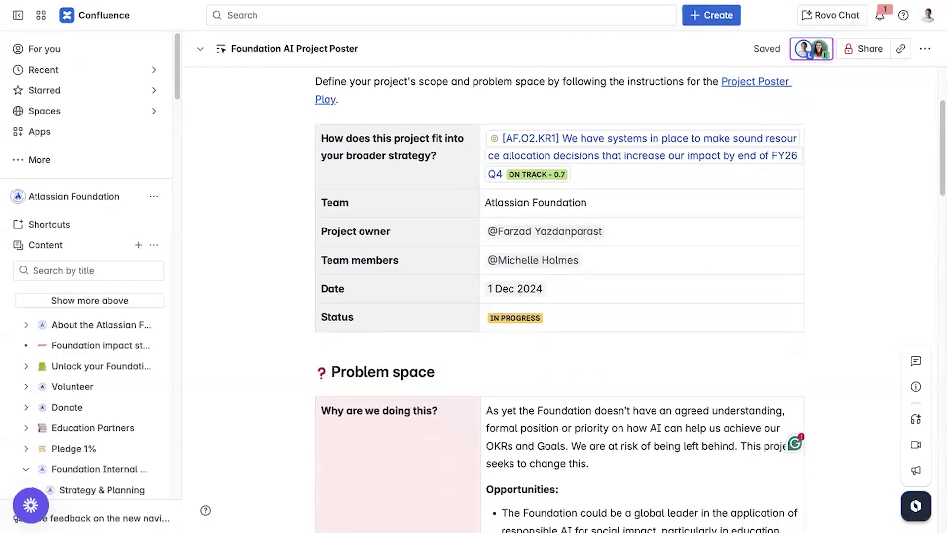
scroll(560, 296, down, 7)
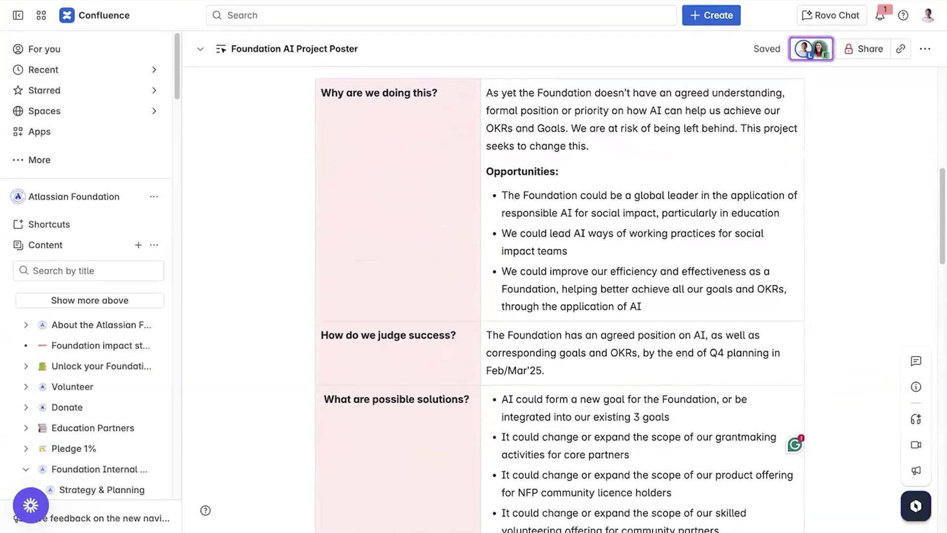
scroll(560, 296, down, 8)
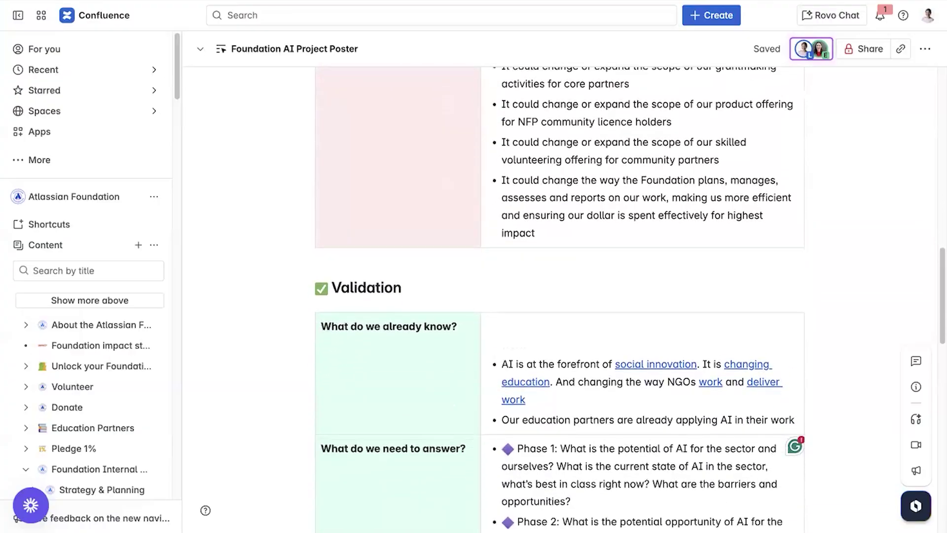
scroll(560, 296, down, 5)
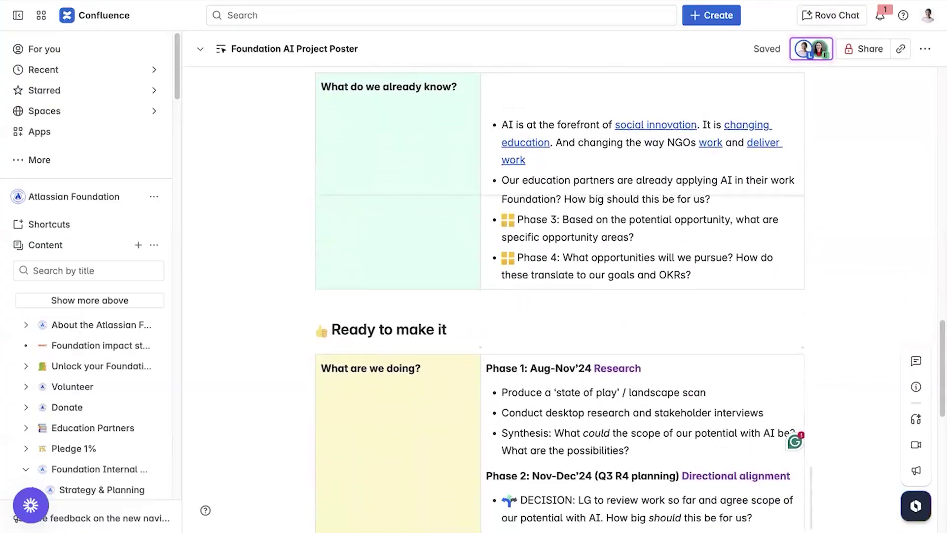
scroll(560, 296, down, 5)
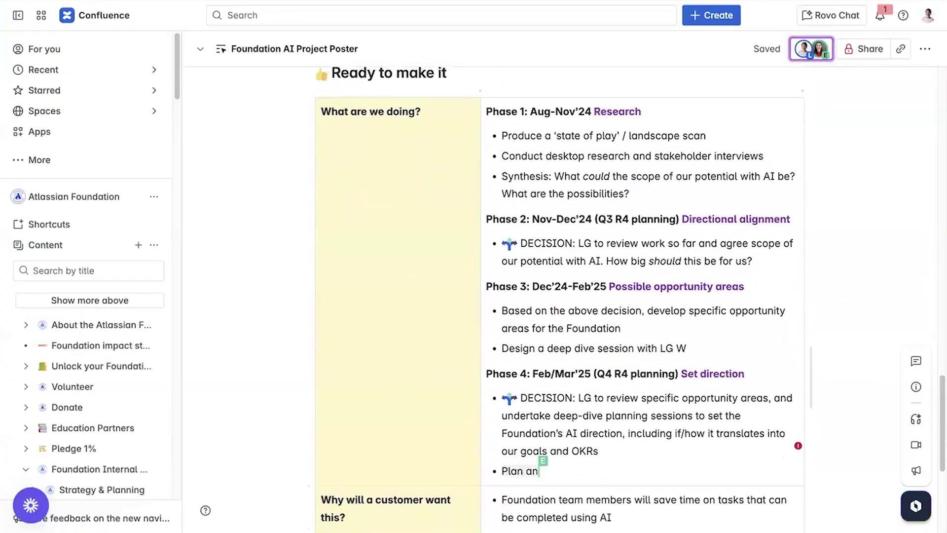
scroll(560, 296, down, 3)
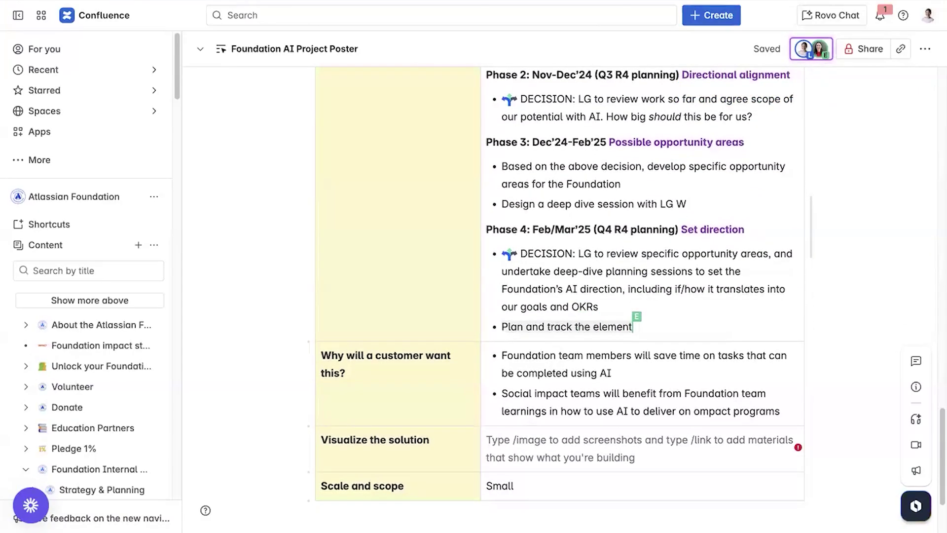
scroll(899, 187, up, 10)
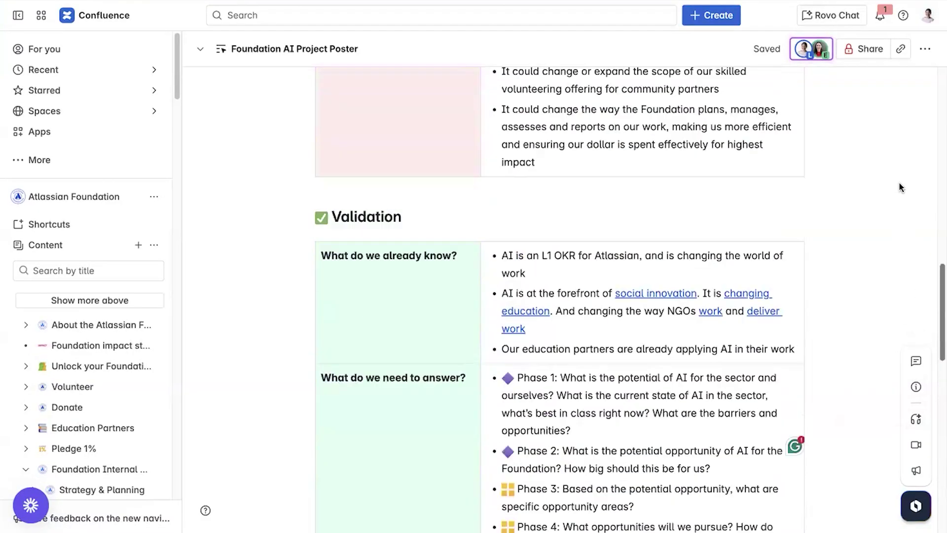
scroll(899, 187, up, 10)
Open the AF.O2.KR1 goal in a new tab and show its contributing projects
click(635, 300)
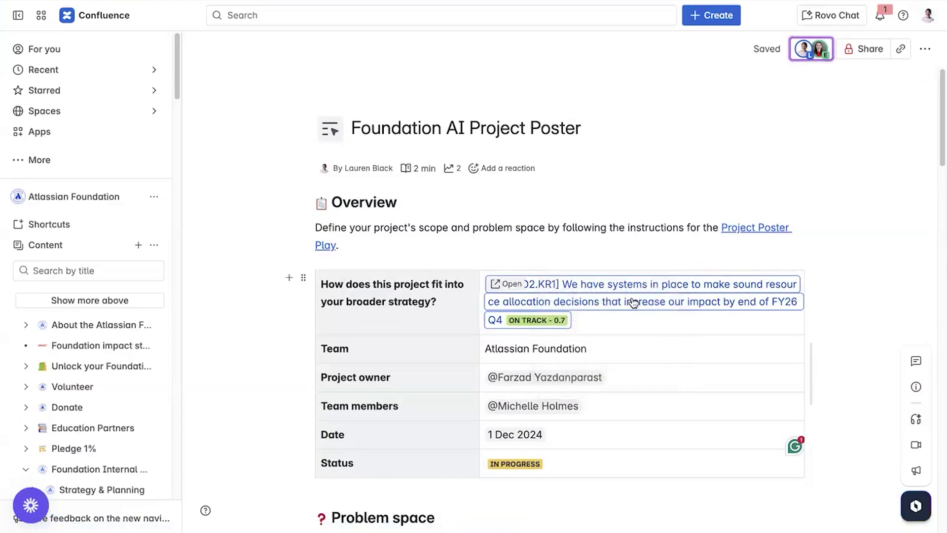
click(649, 348)
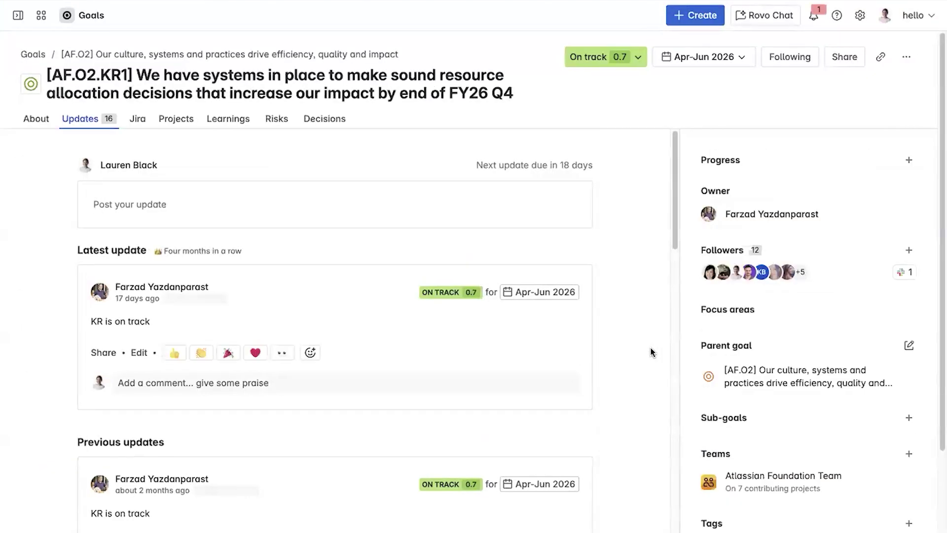
click(176, 126)
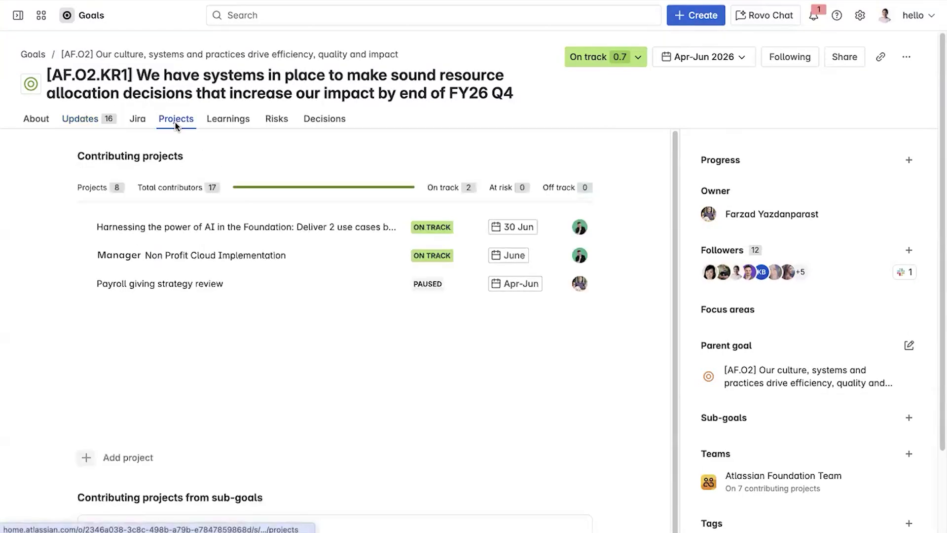
Create a new project named Harness AI in Foundation under the goal
click(83, 459)
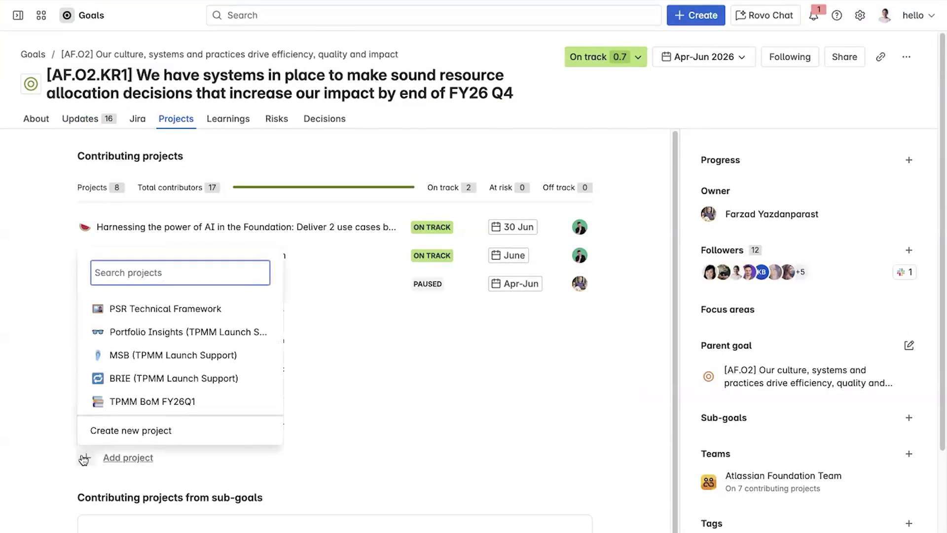
click(131, 430)
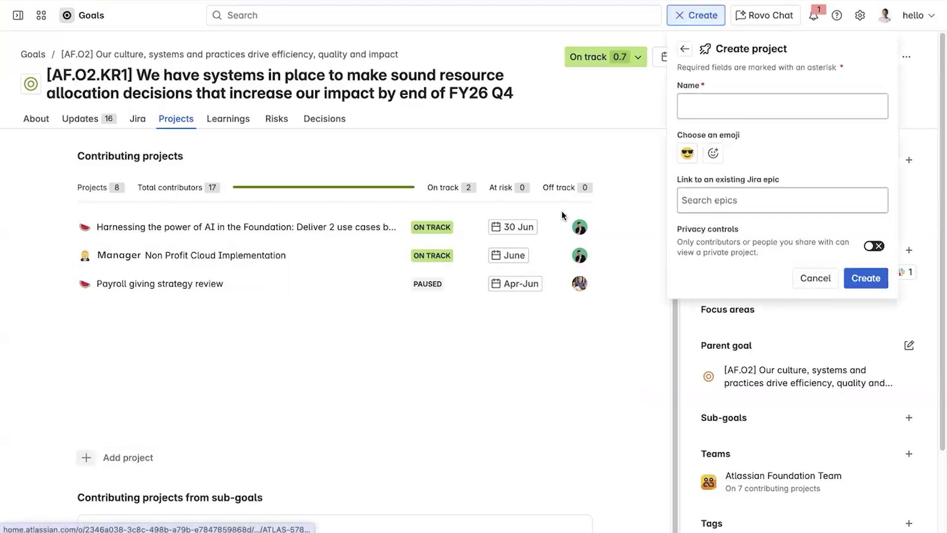
click(695, 115)
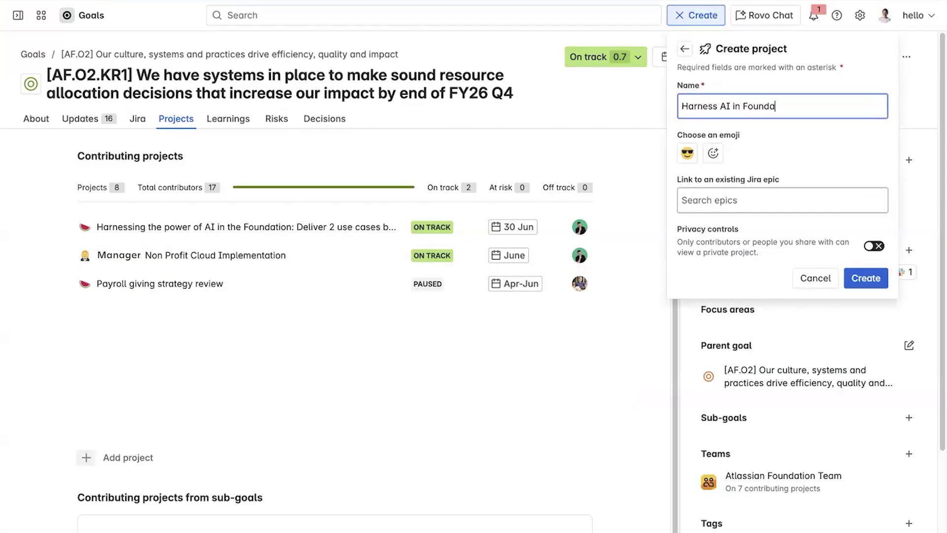
click(858, 280)
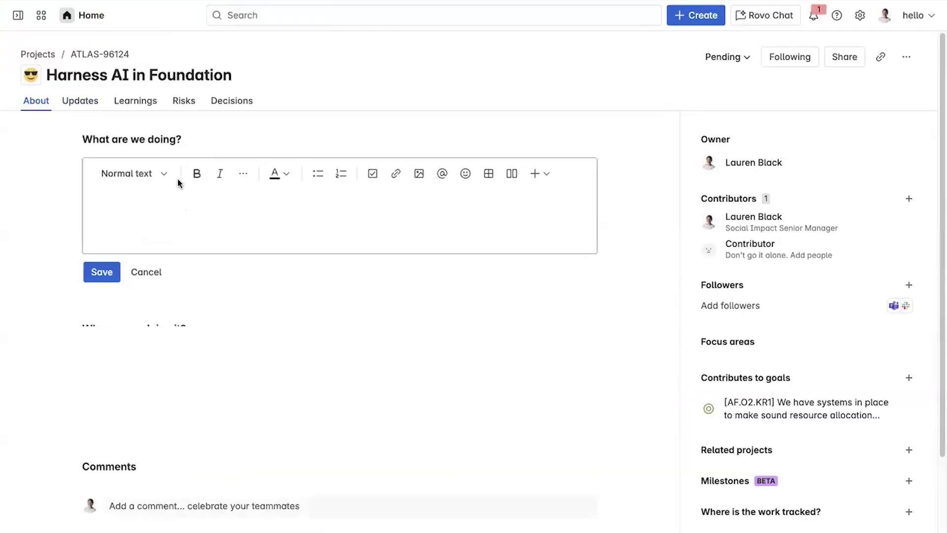
Embed the Foundation AI Project Poster page as a preview in the project description and save
text(/link)
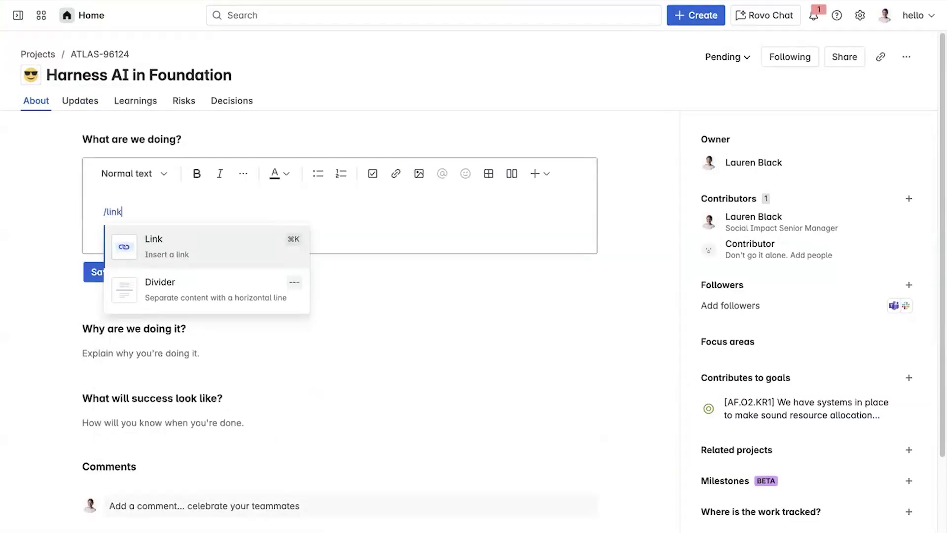
key(Return)
text(Foundation Ai Project)
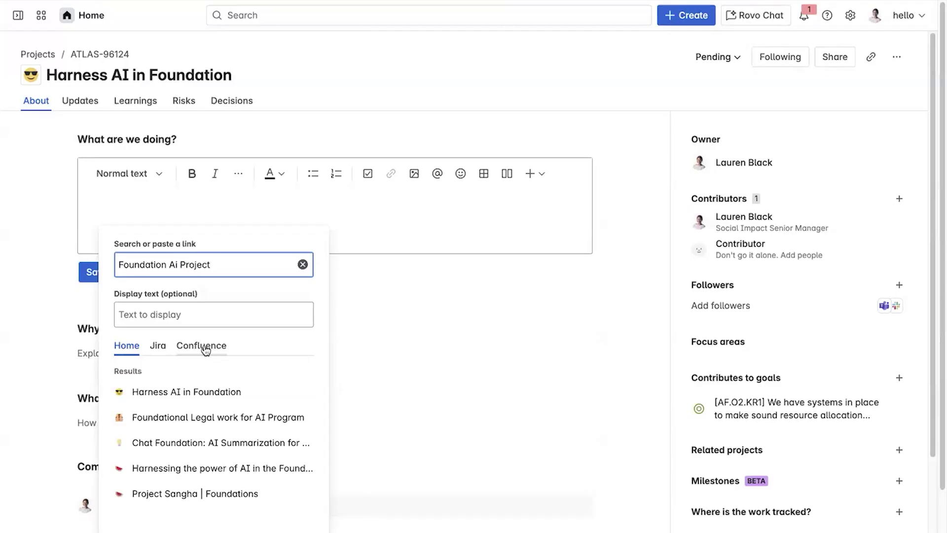
click(205, 347)
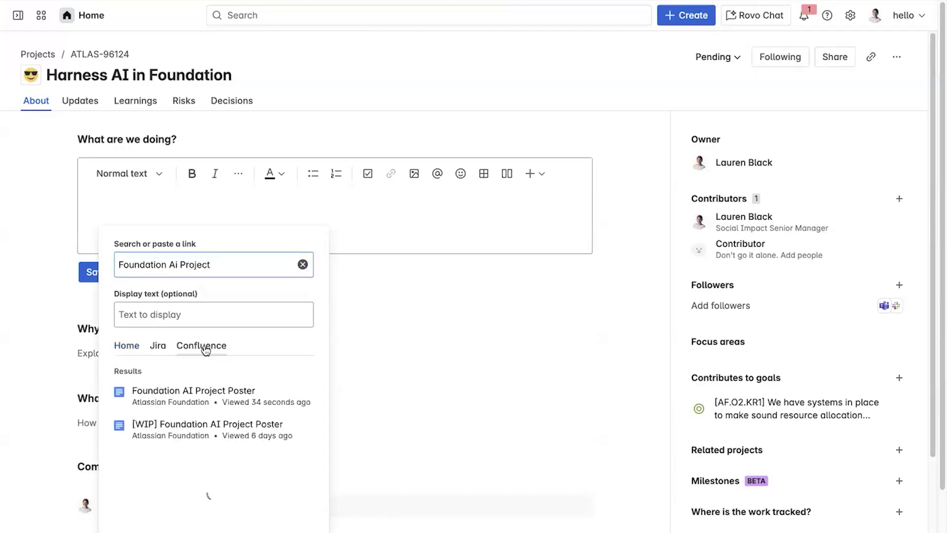
click(218, 395)
click(148, 211)
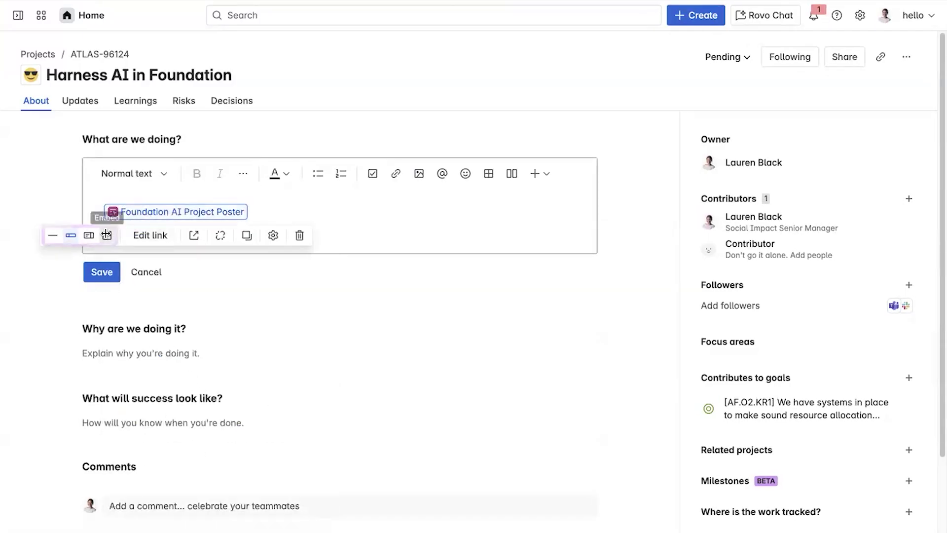
click(92, 232)
scroll(448, 222, down, 10)
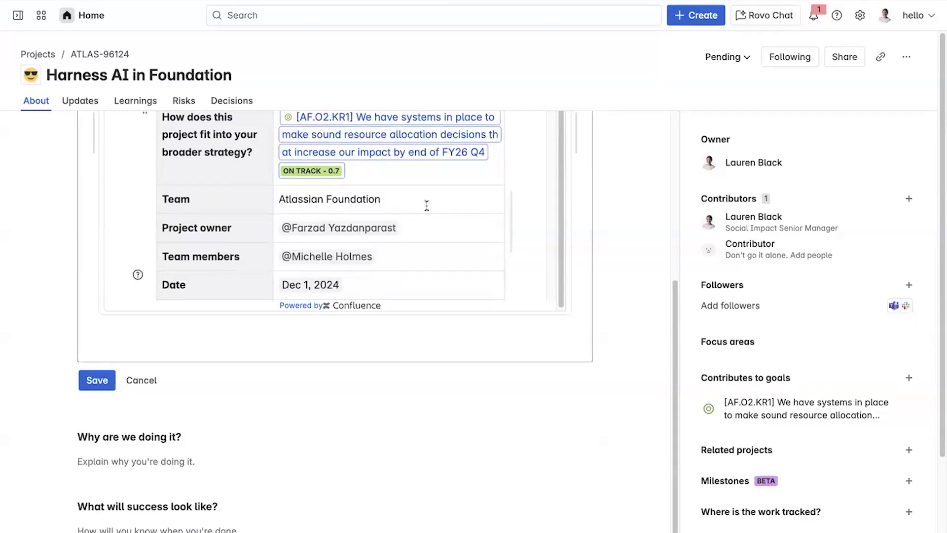
click(98, 381)
Make the Foundation Director, Operations the project's owner
click(910, 162)
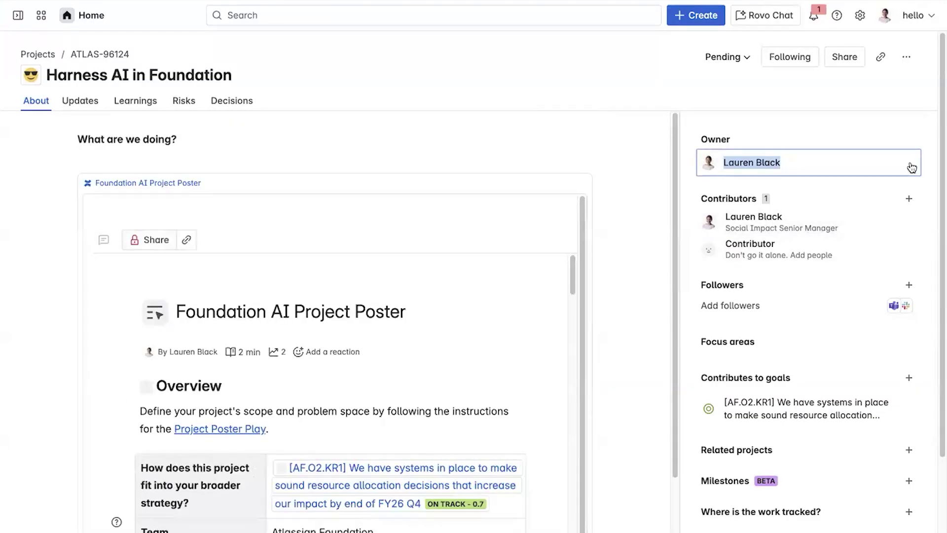
text(farza)
key(Return)
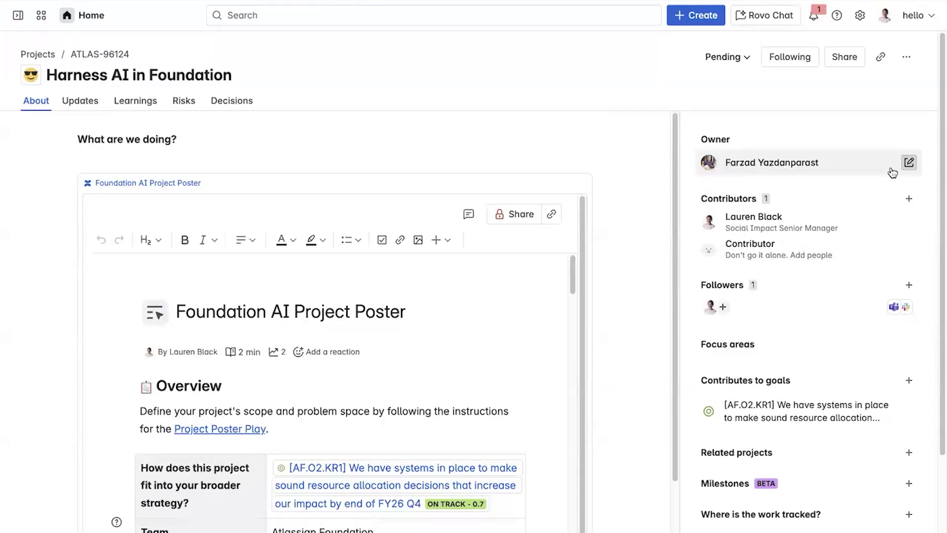
Switch to the Jira work list and expand AFN-212 to show its four subtasks
click(44, 16)
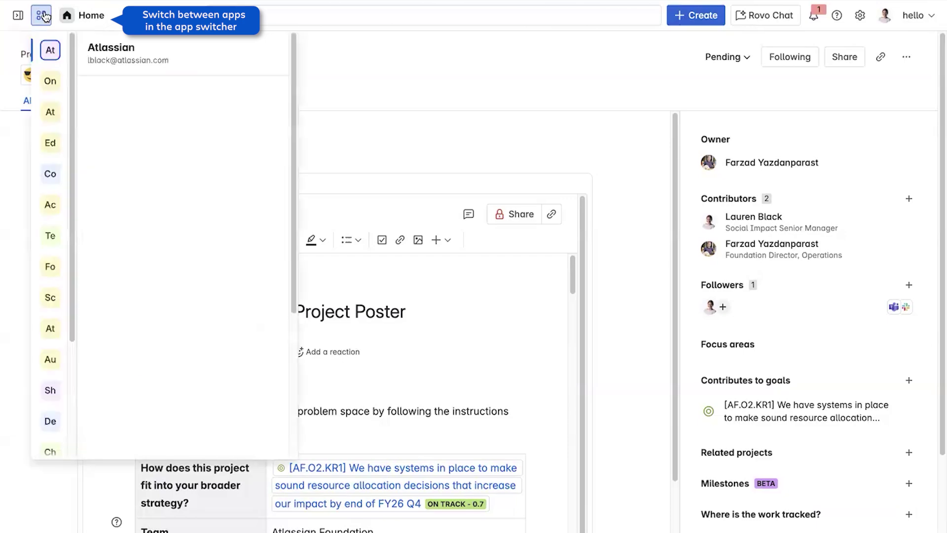
click(165, 153)
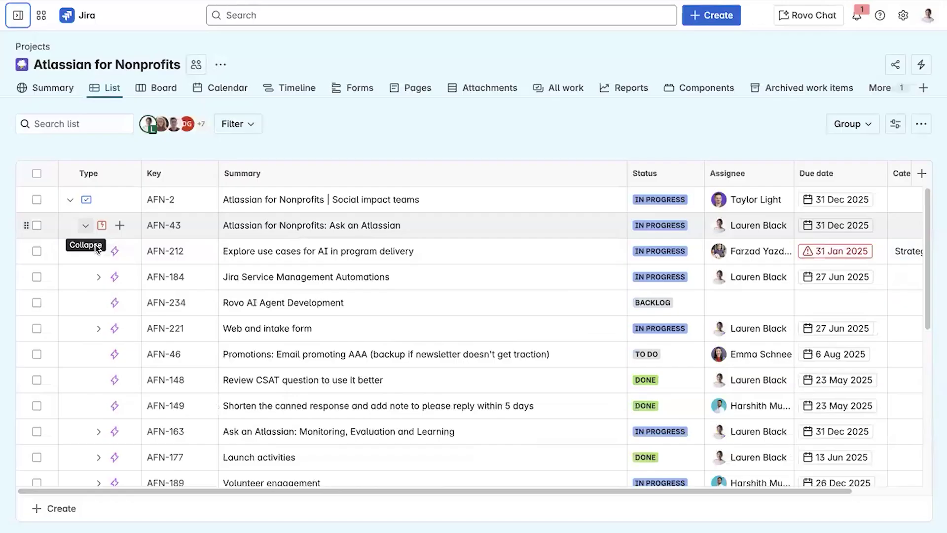
click(98, 253)
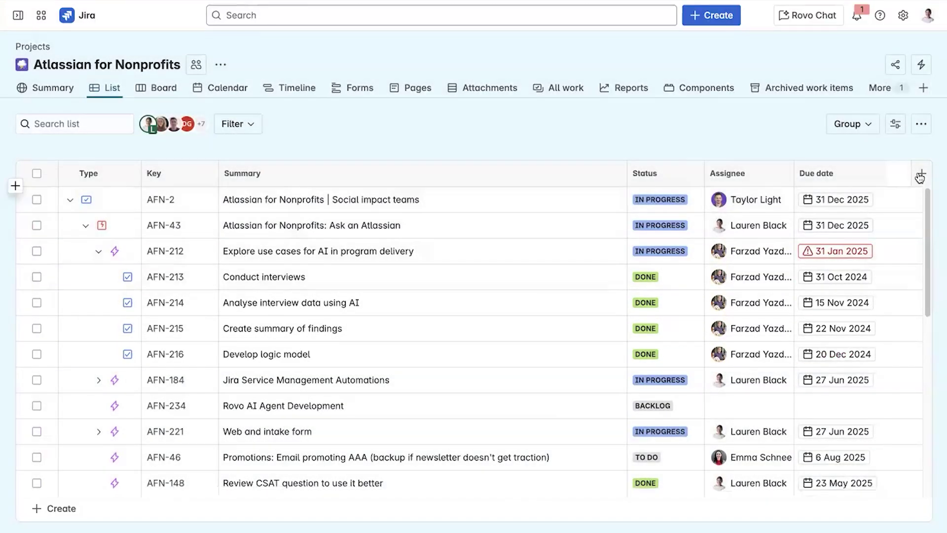
Add a Comments column to the work list table
click(921, 174)
click(836, 290)
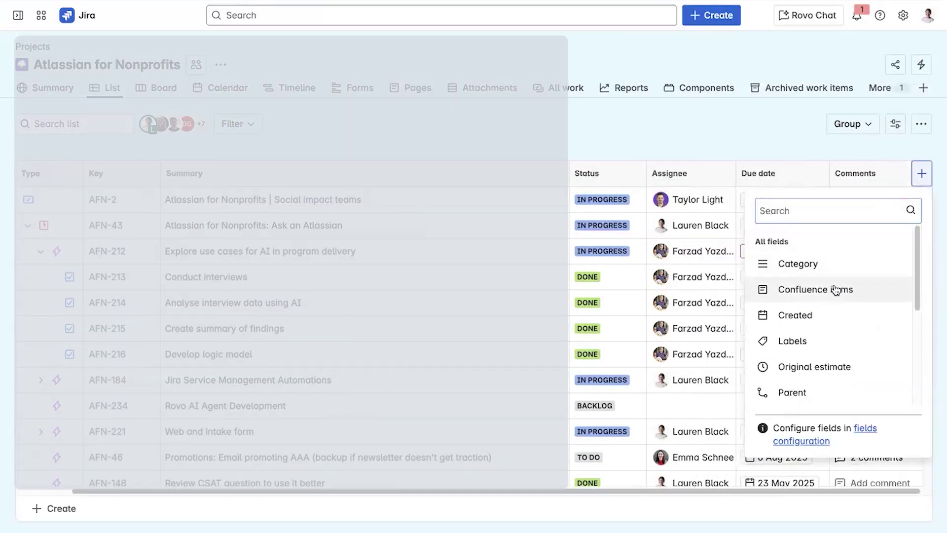
key(Escape)
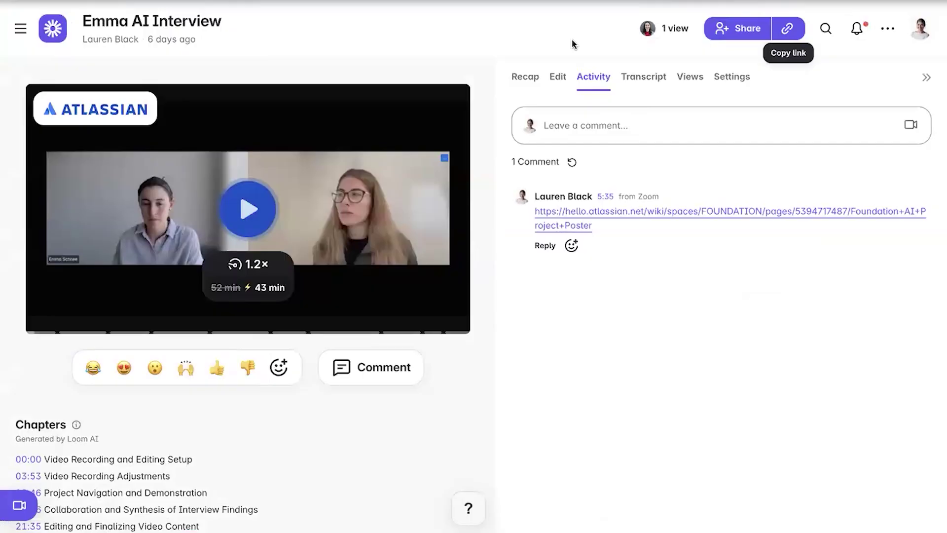
Copy the shareable link of the AI interview Loom video
click(787, 28)
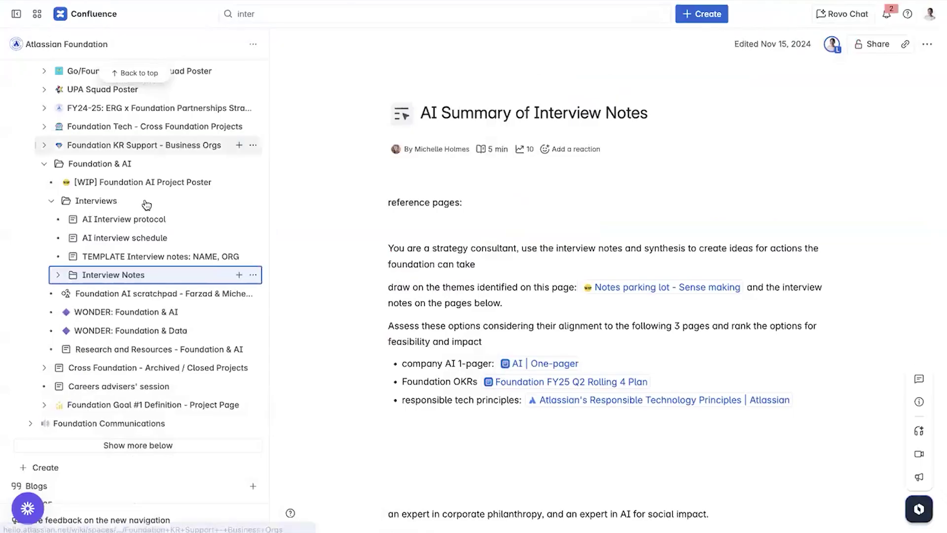
Add a Smart Link under Interview Notes that embeds the pasted Loom interview video
click(240, 275)
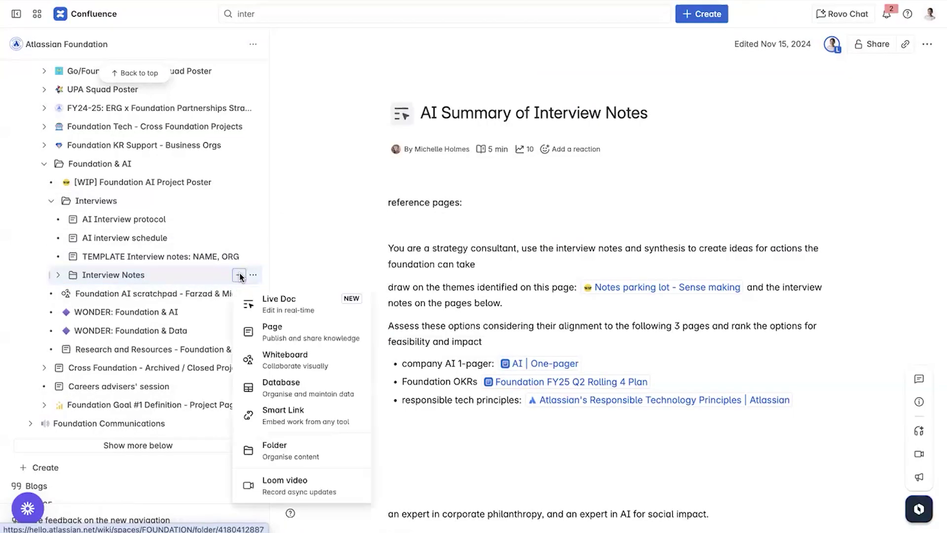
click(325, 418)
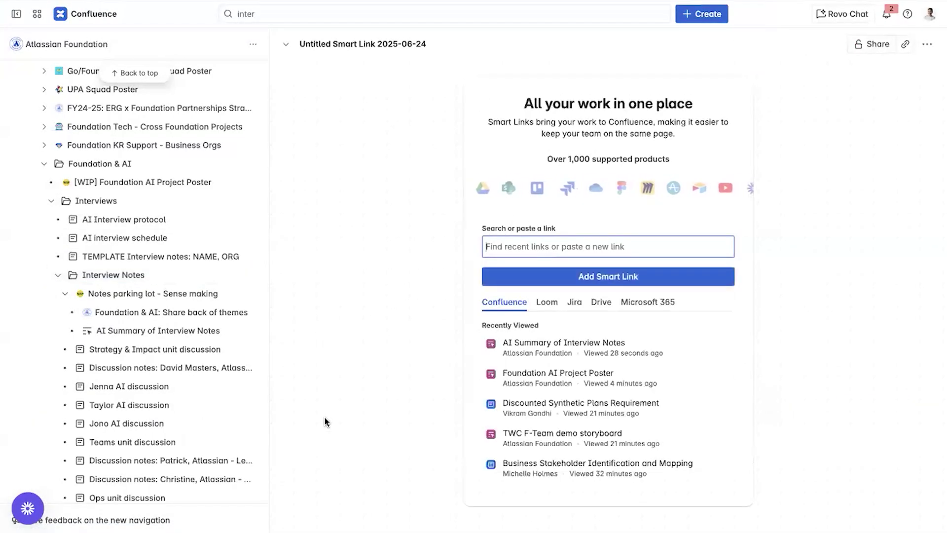
key(ctrl+v)
click(579, 279)
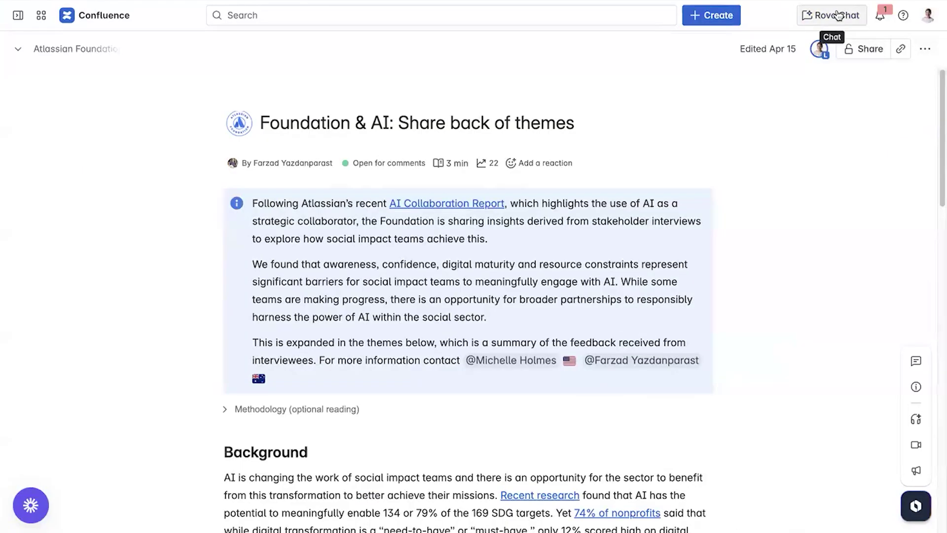
Ask Rovo Chat, acting as a qualitative researcher, what gaps exist in the themes analysis
click(839, 15)
text(Acting as a qualitative research)
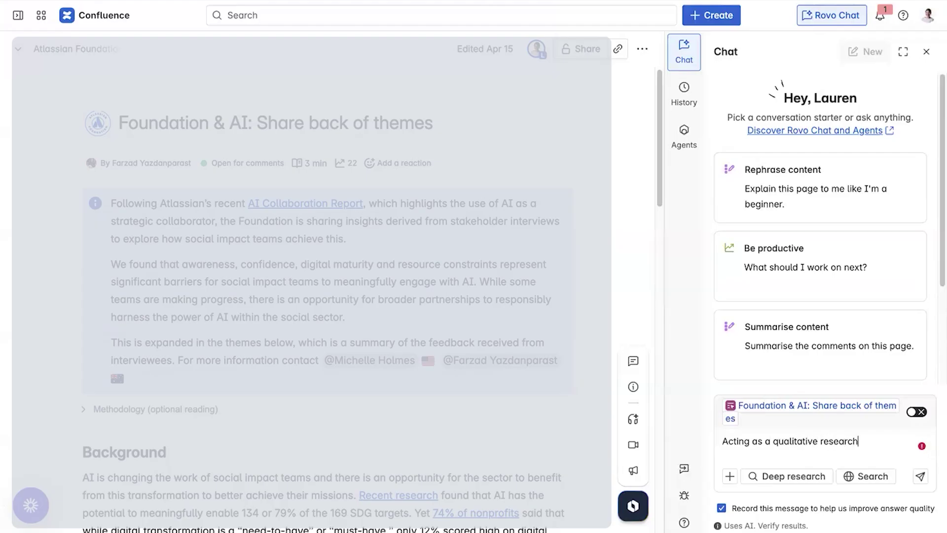
text(er, what are the gaps in our analysis on this page?)
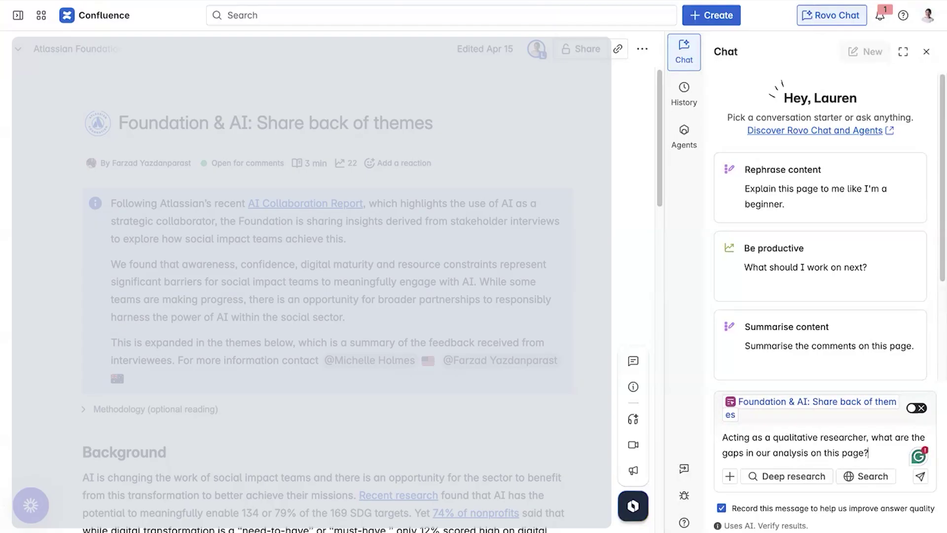
key(Return)
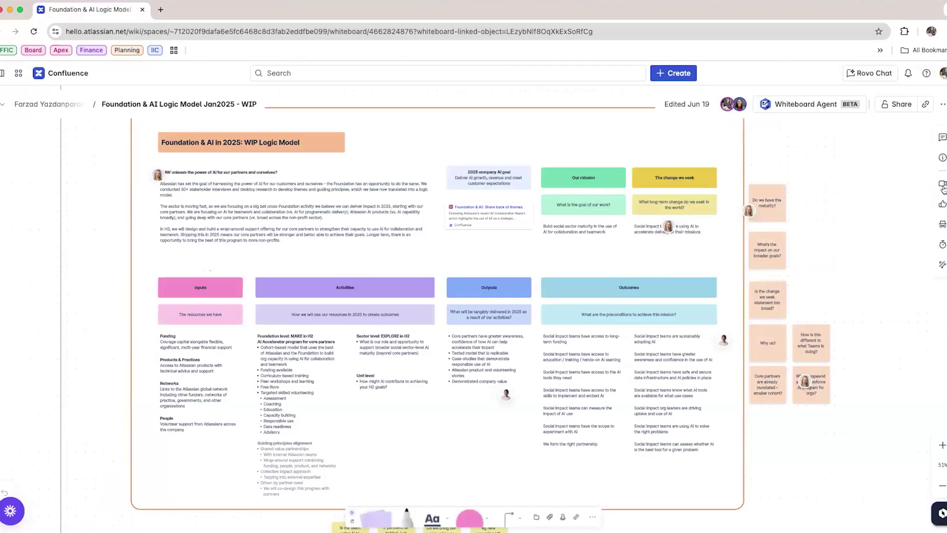
Record a Loom walkthrough of Screen 1 showing the logic model whiteboard
click(943, 186)
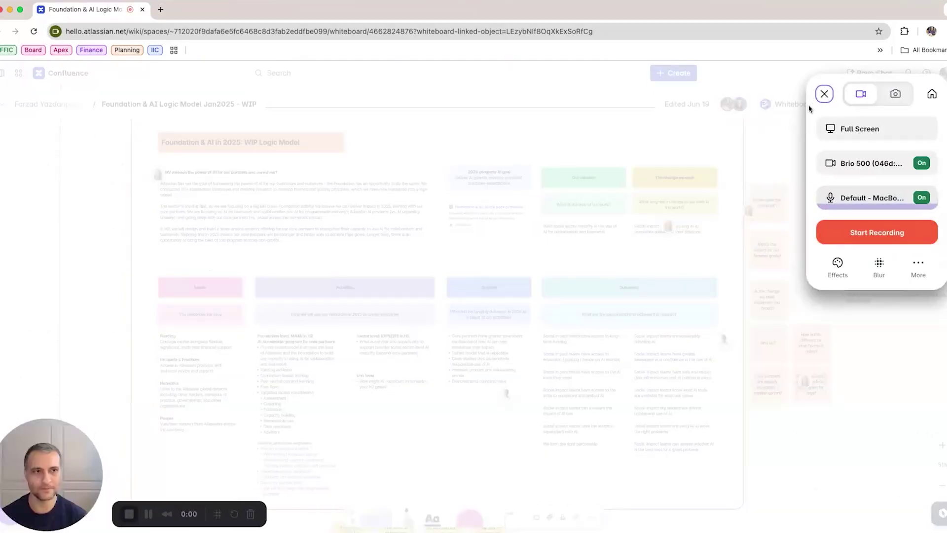
click(881, 233)
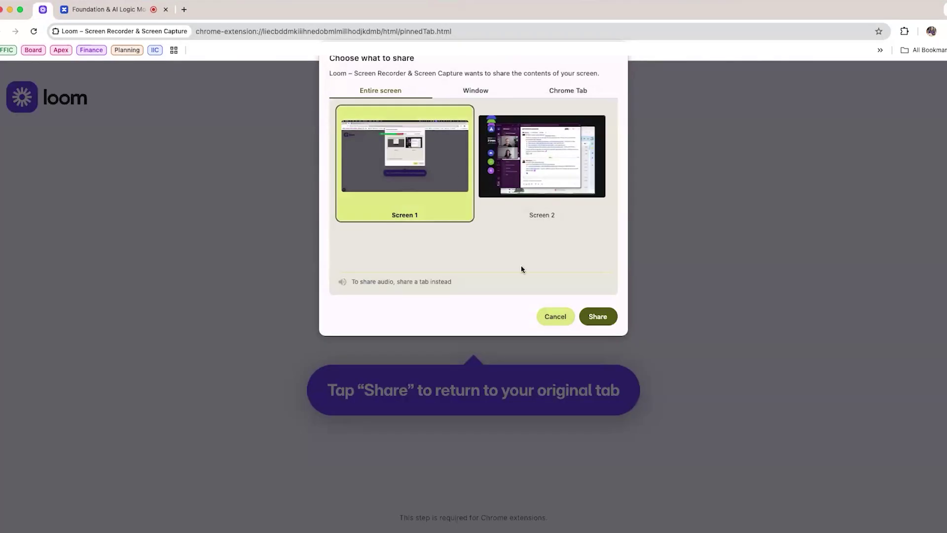
click(601, 315)
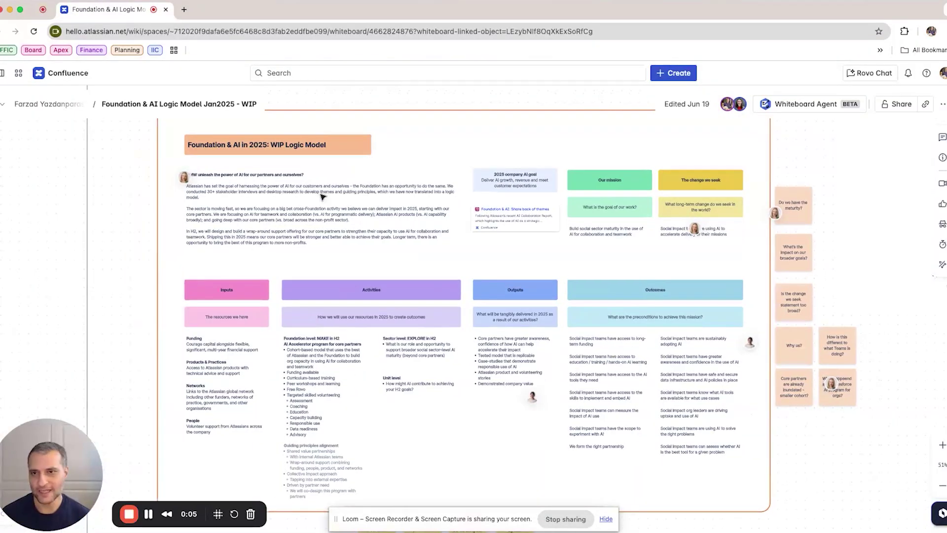
scroll(322, 197, up, 5)
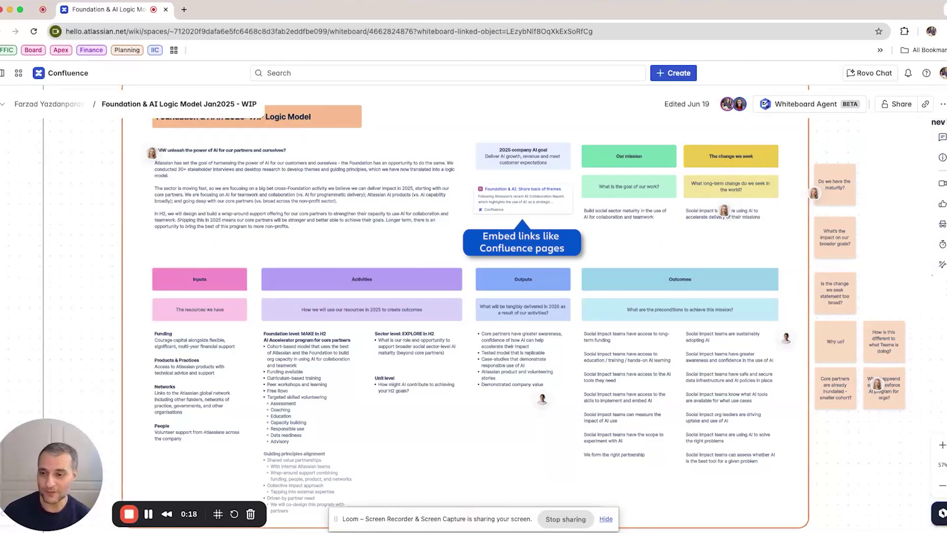
click(129, 514)
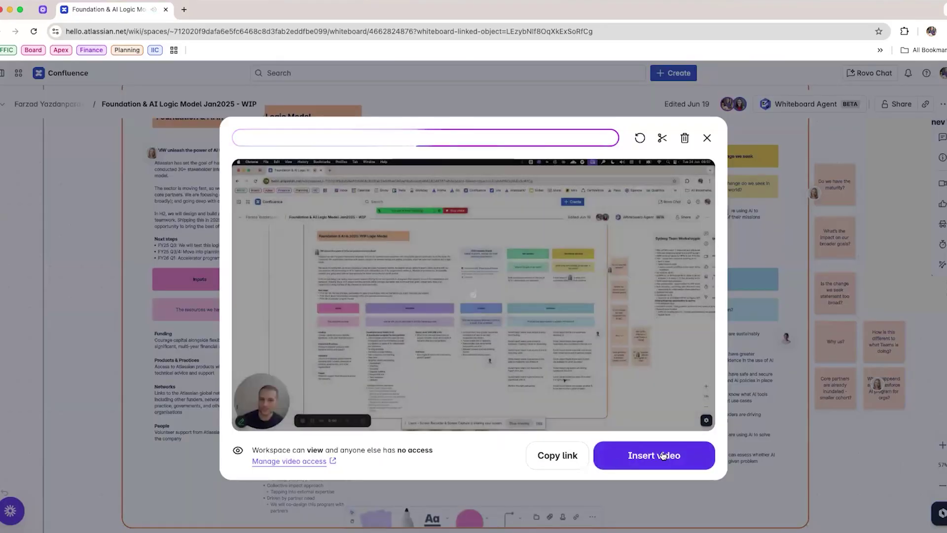
Insert the video onto the whiteboard and begin the update 'Hi team, keen for your feedback on the AI program logic'
click(656, 454)
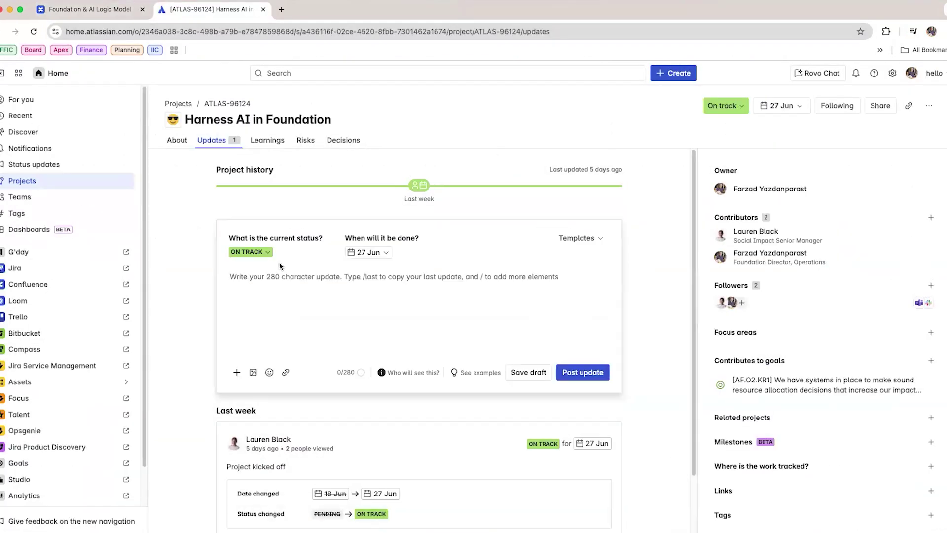
text(Hi team, keen for your feedback on the AI progra)
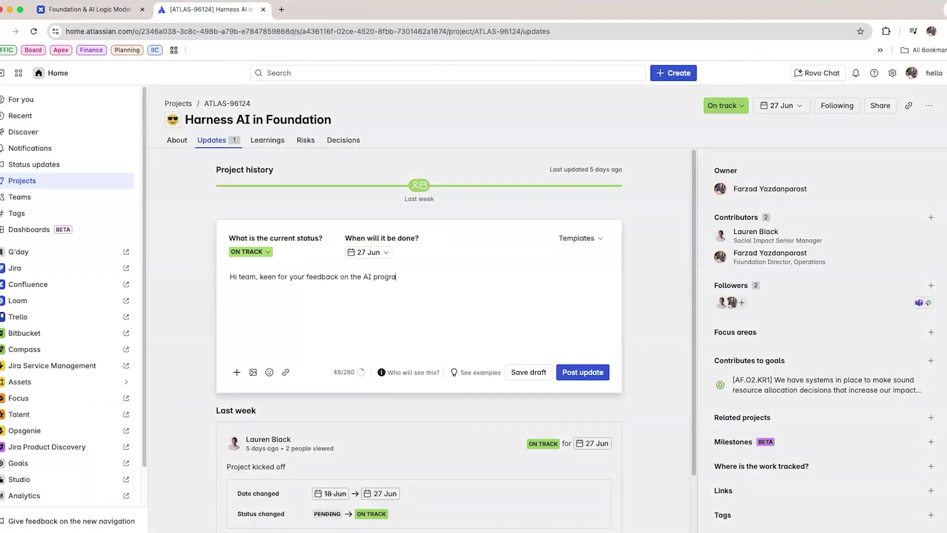
text(m logic. Watch the loom and leave a comment directly on the whiteboard. Look forward to hearing from you. Over to you for the next phase, @Lau)
Mention the contributor, embed the pasted Loom video, and post the on-track update
key(Return)
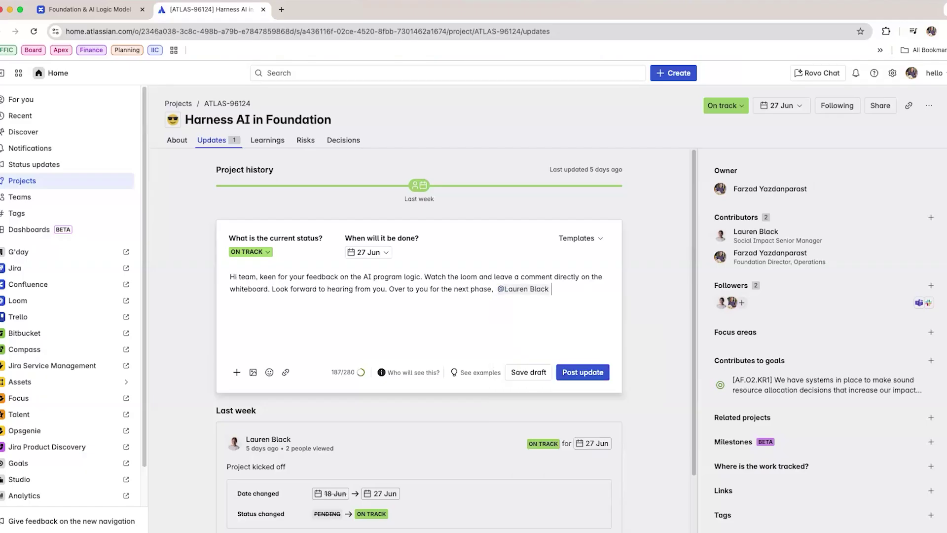
key(Return)
key(super+v)
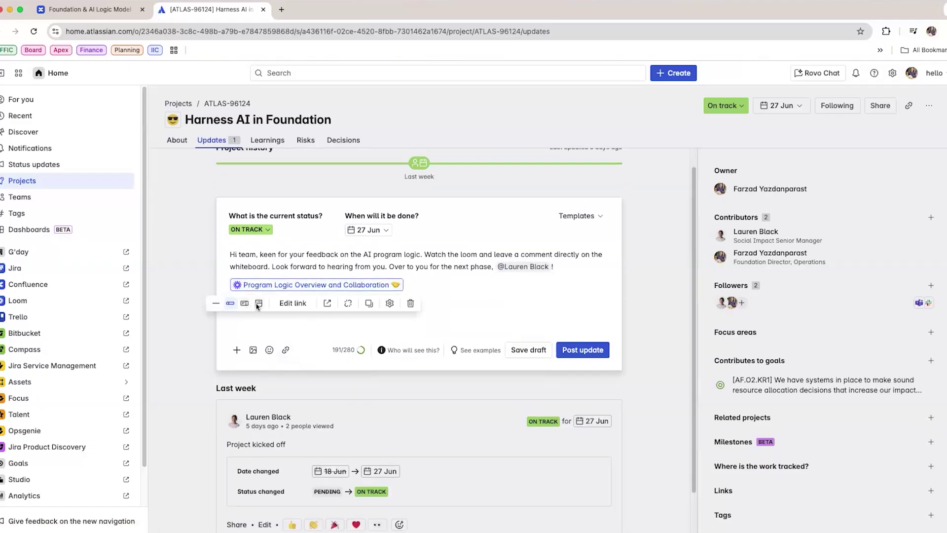
click(256, 303)
scroll(663, 340, down, 3)
key(super+Return)
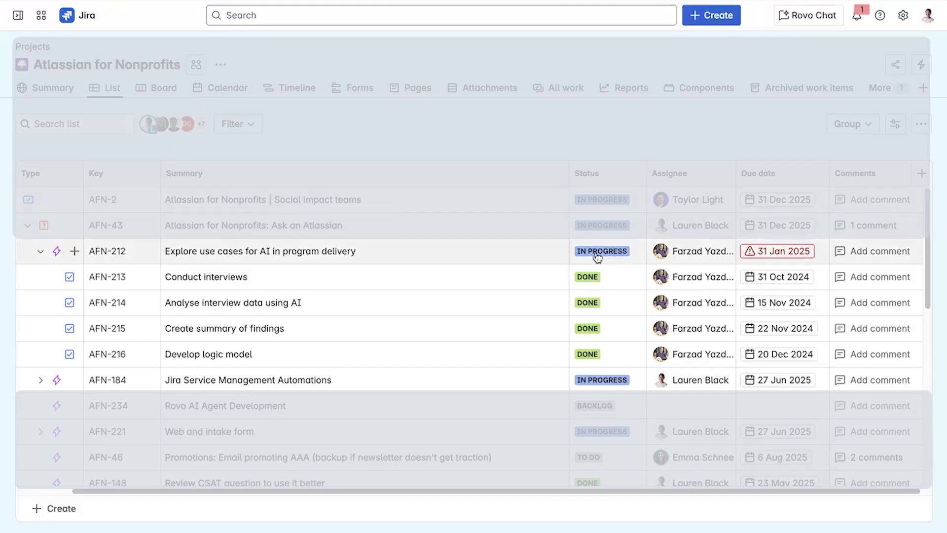
Mark AFN-212 done and add child task 'Develop user stories for Rovo Agent in Jira Service management' under AFN-234
click(597, 252)
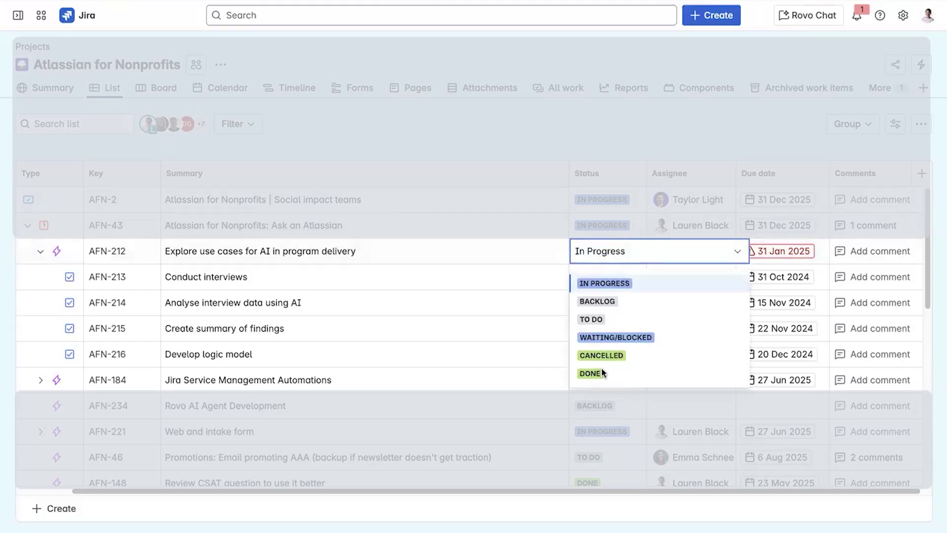
click(603, 374)
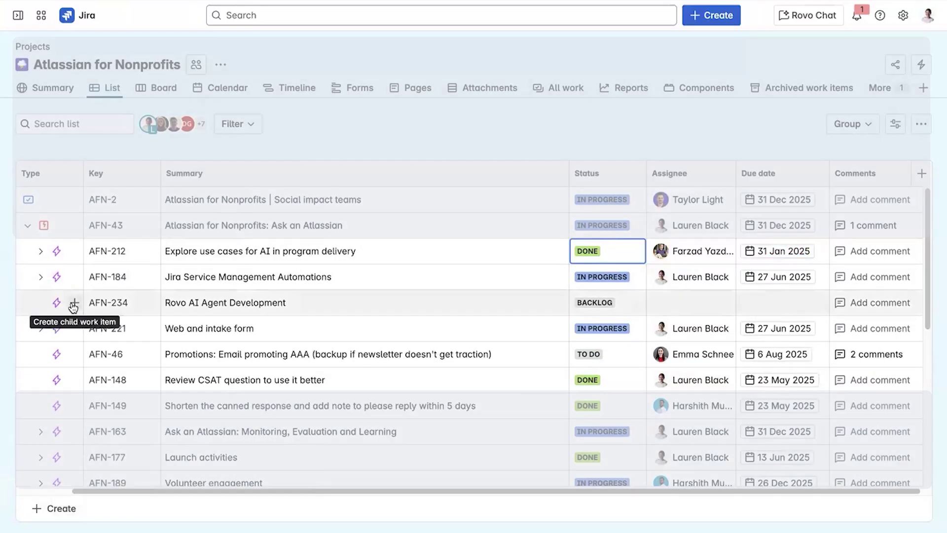
click(73, 304)
text(Develop user stories for Rovo Agent in Jira Service)
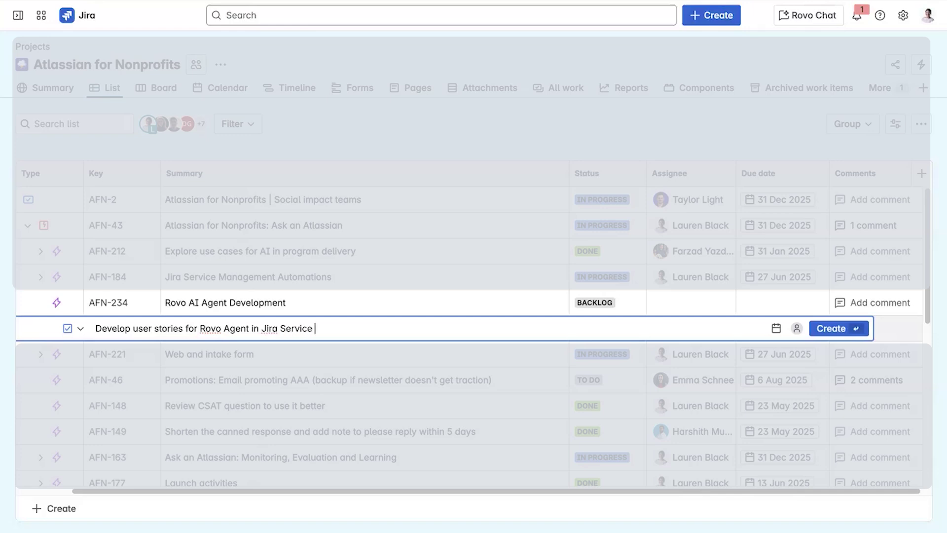
text(management)
key(Return)
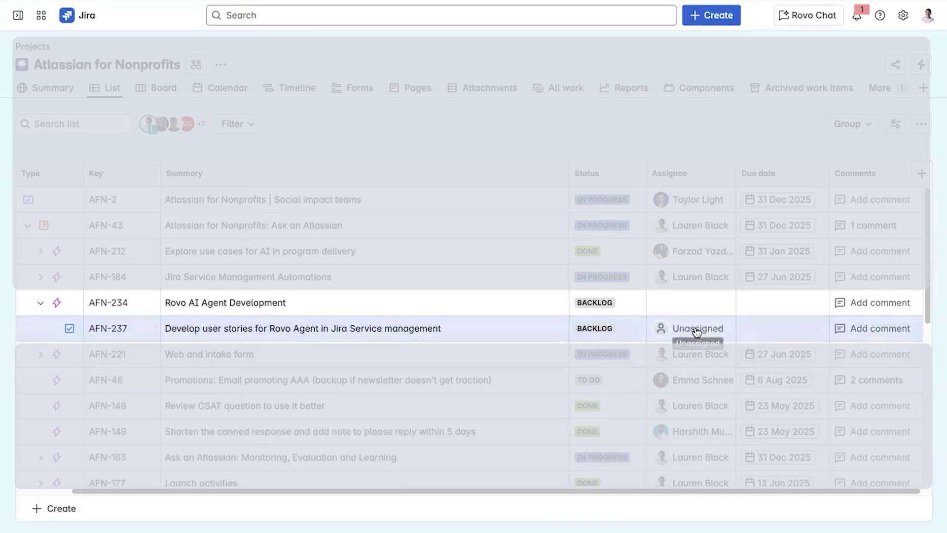
Assign the new task AFN-237 to the matching teammate
click(696, 326)
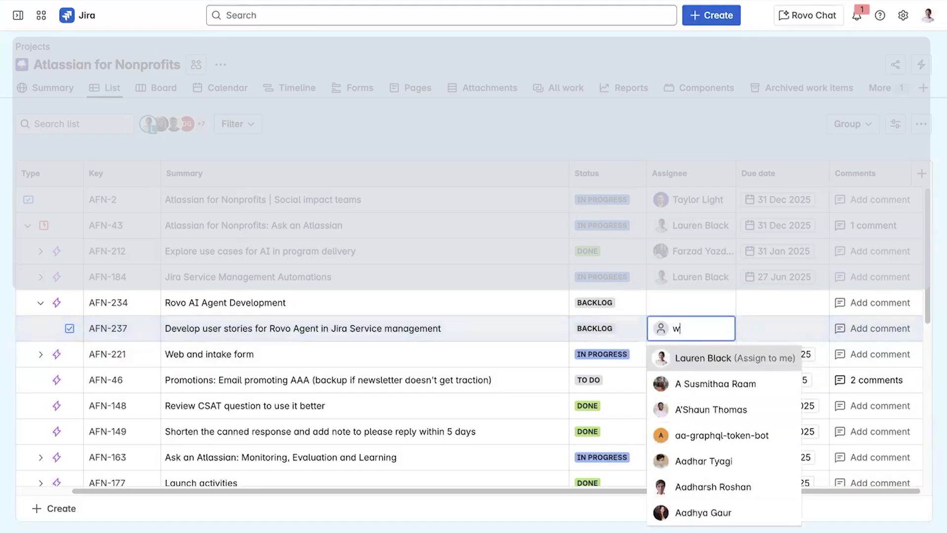
text(whaine)
key(Return)
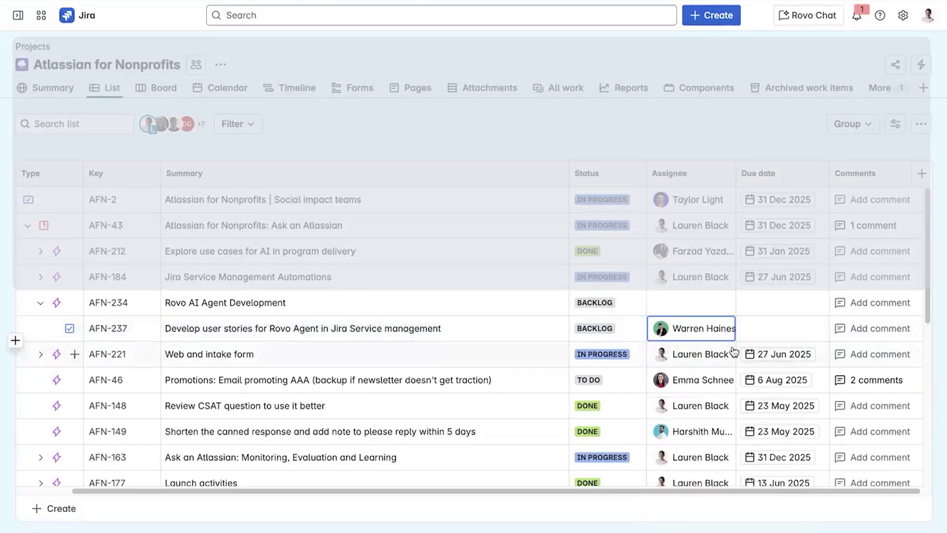
click(108, 328)
text(m@whaines)
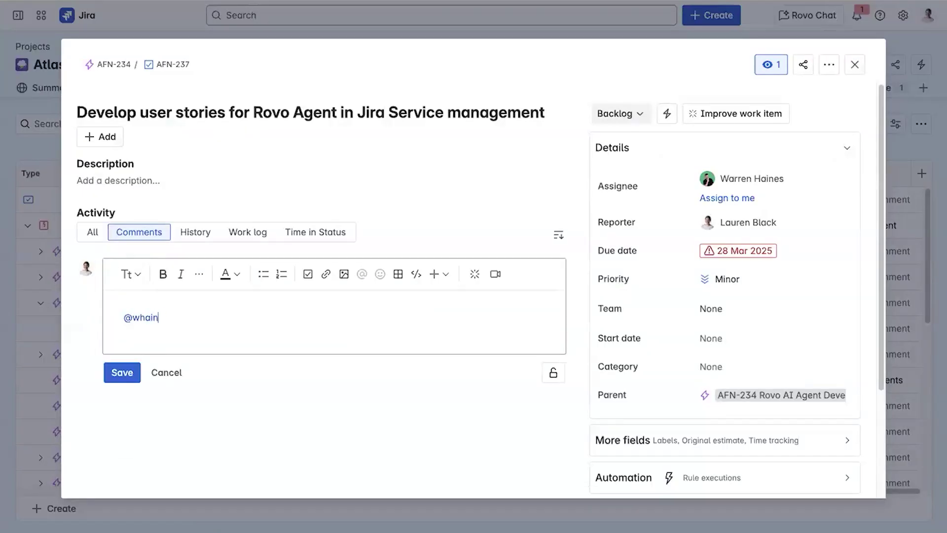
key(Return)
text(re)
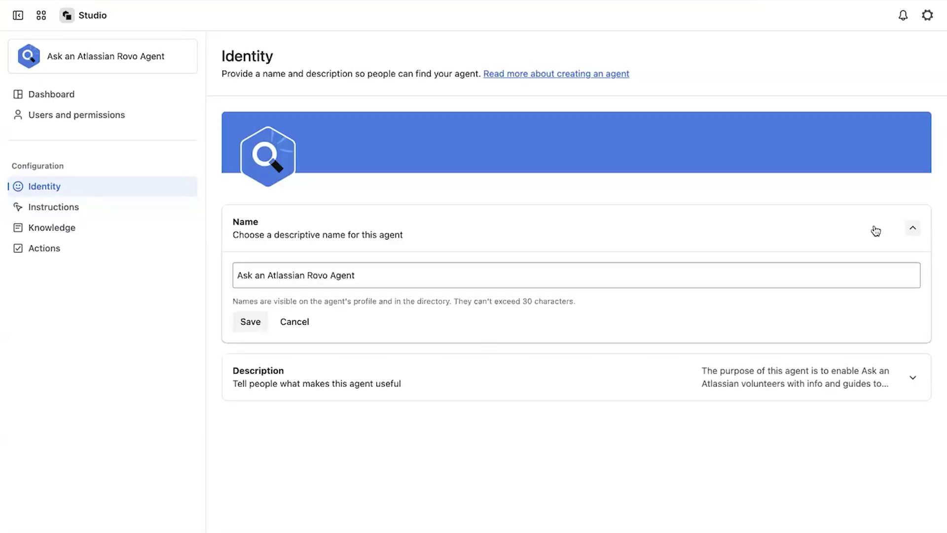
Read the Ask an Atlassian agent's full description, then review its instructions and conversation starters
click(886, 389)
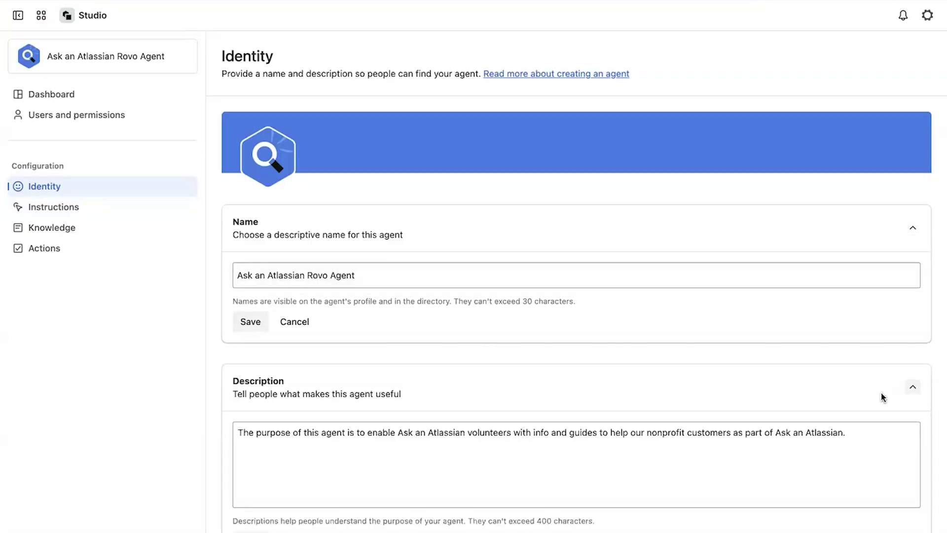
click(114, 216)
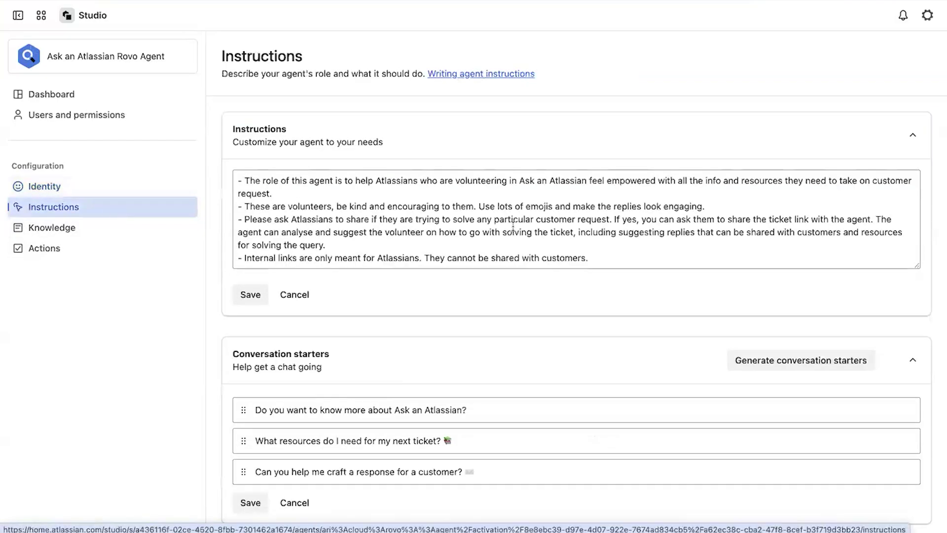
click(620, 255)
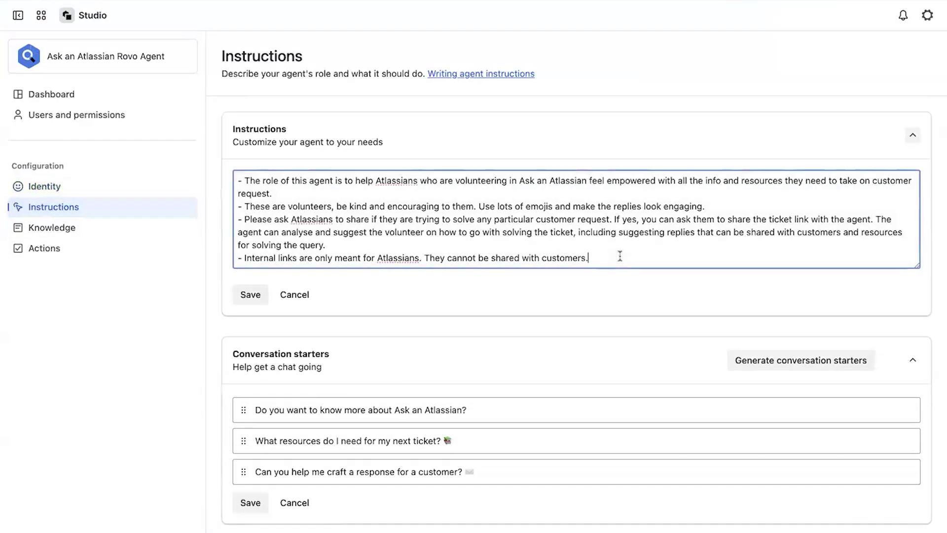
click(560, 394)
scroll(560, 394, down, 1)
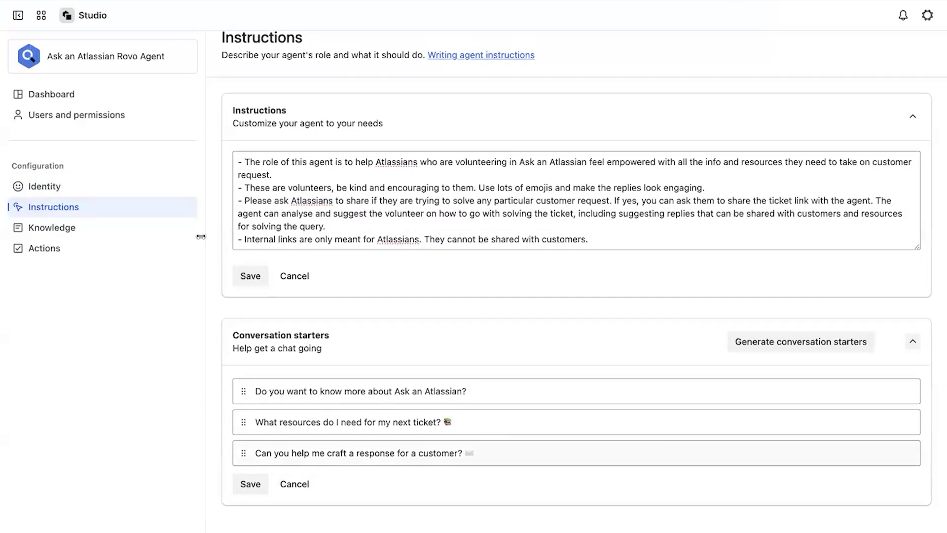
Search 'faqs' and add the Ask an Atlassian Customer FAQs page as a Confluence knowledge source
click(123, 236)
click(768, 277)
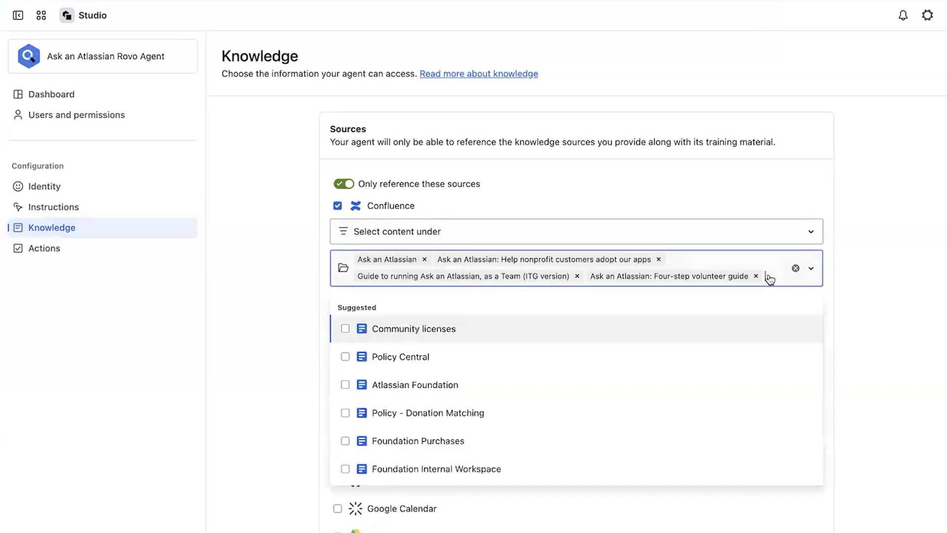
text(faqs)
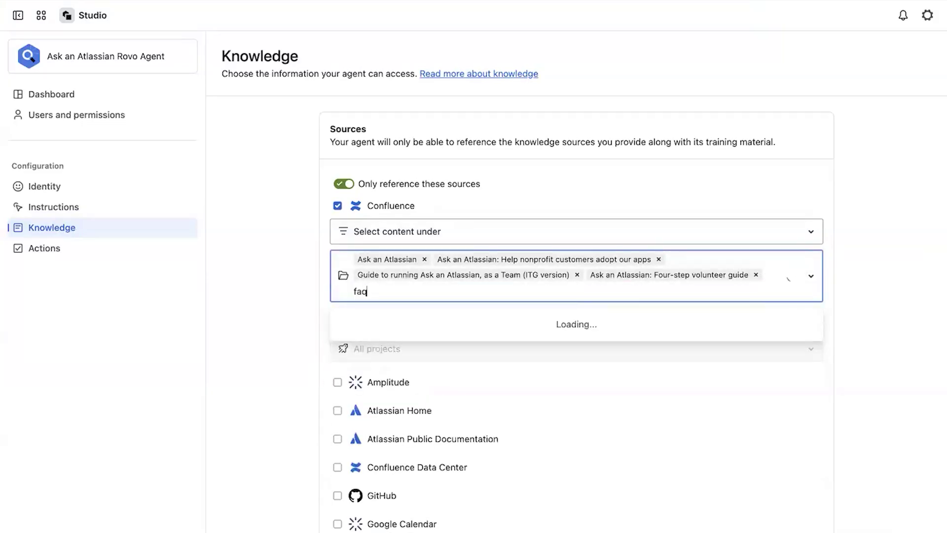
click(345, 344)
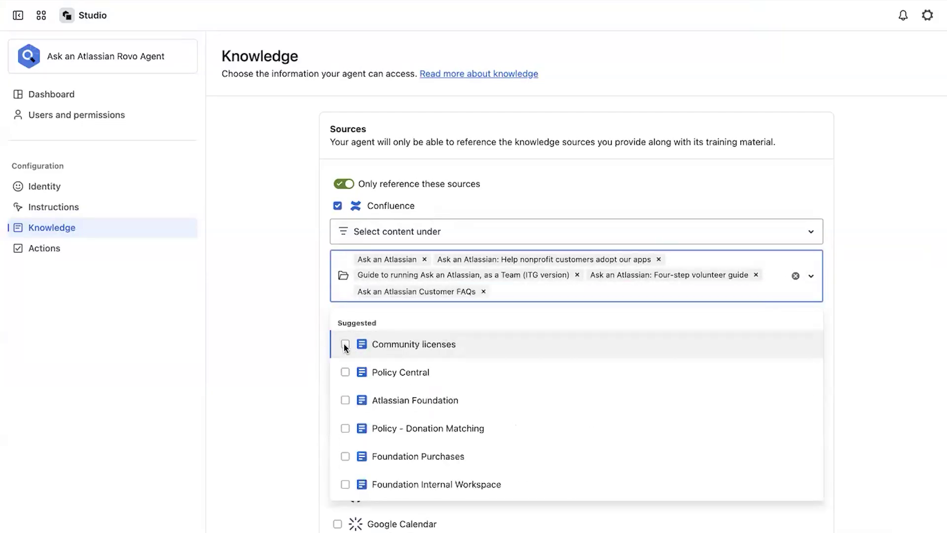
click(866, 338)
scroll(708, 440, down, 3)
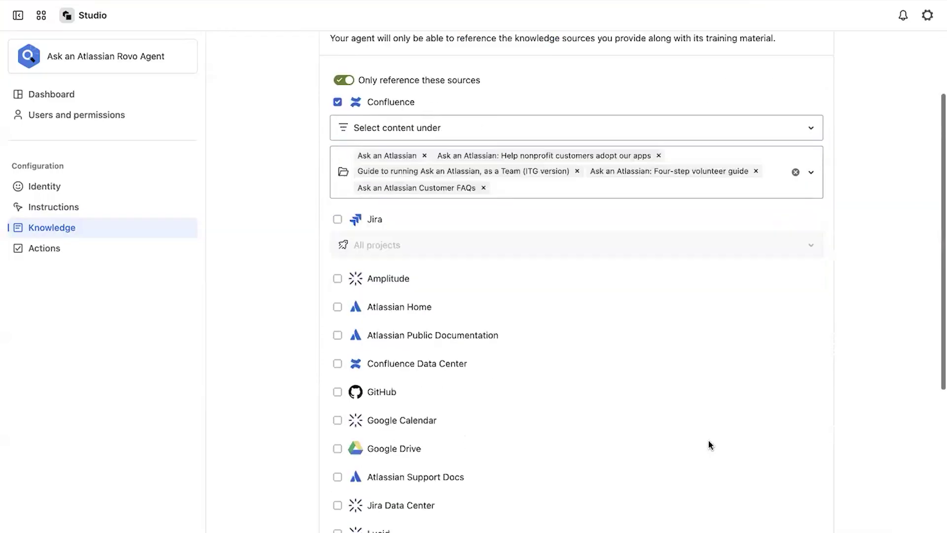
scroll(268, 294, down, 4)
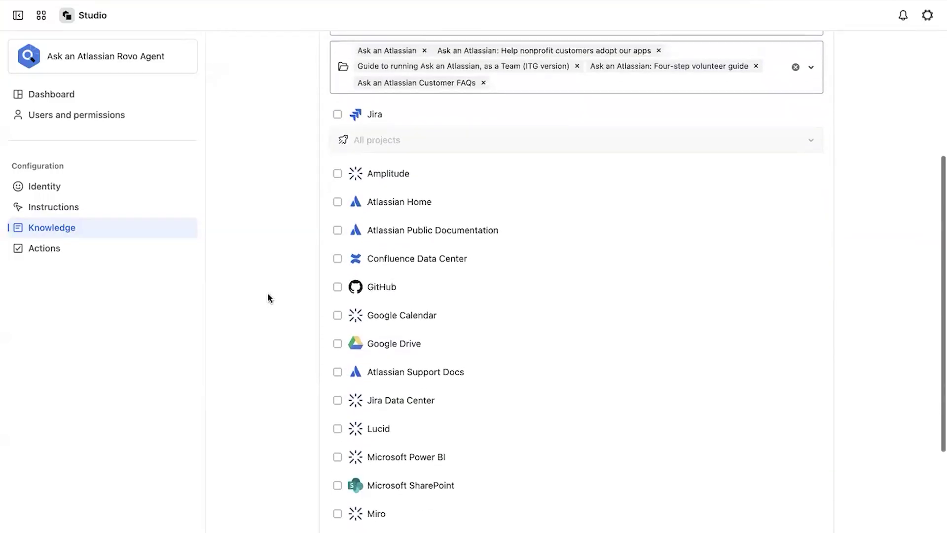
scroll(268, 294, up, 7)
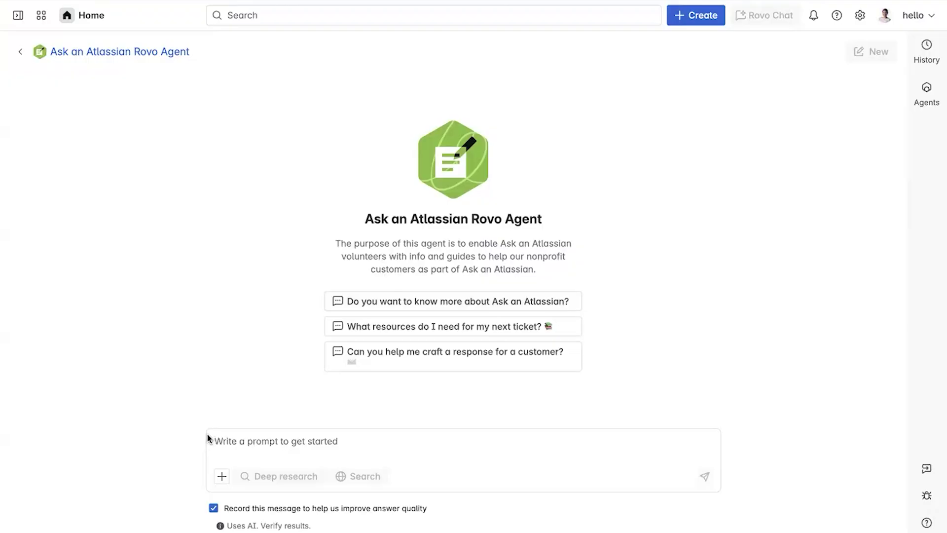
Ask the agent which resources to share for request AAA-474, then bring up AFN-237's status options
text(I have a new nonprofit support request. Can you recommend resources I should share with the organization based off of their request? AAA-474: Is Jira or Trello better for project management?)
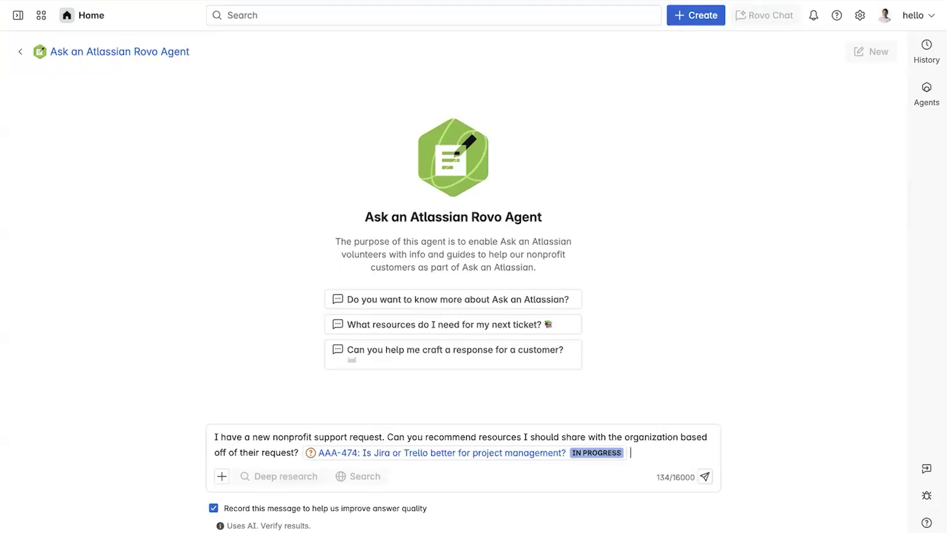
key(Return)
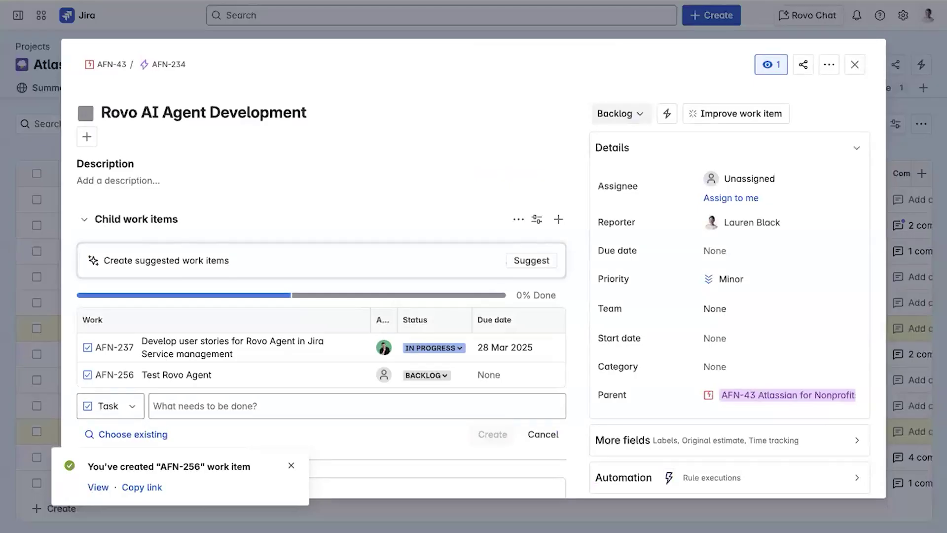
click(419, 351)
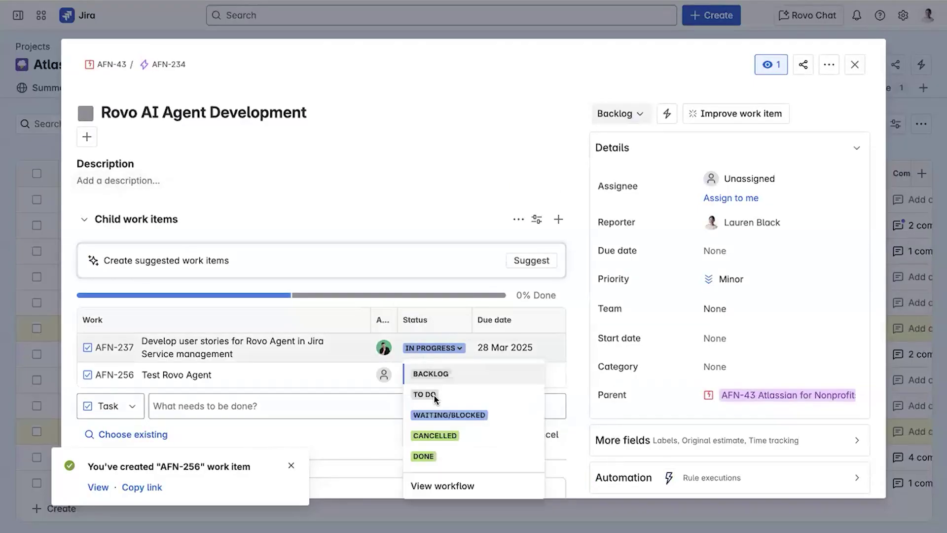
Mark AFN-237 Done and set the Harness AI in Foundation project status to Completed
click(428, 455)
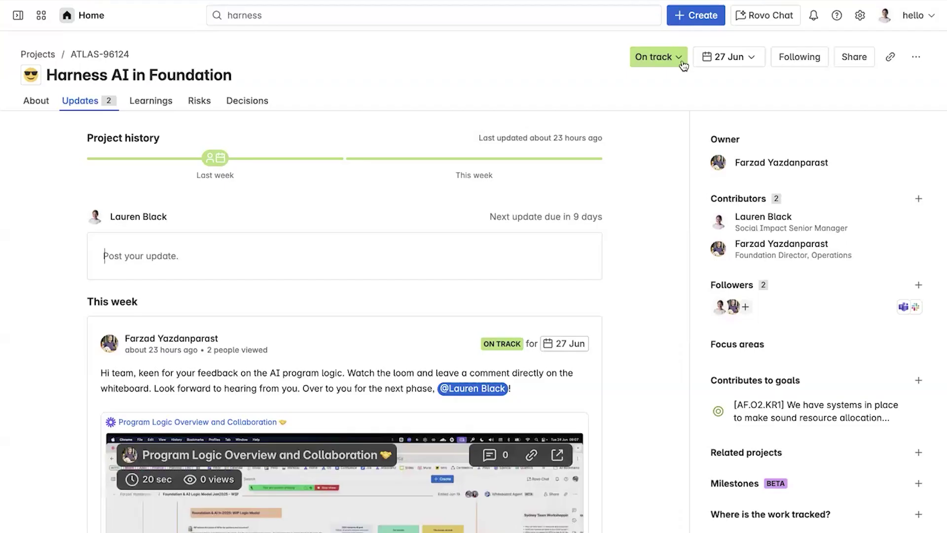
click(678, 60)
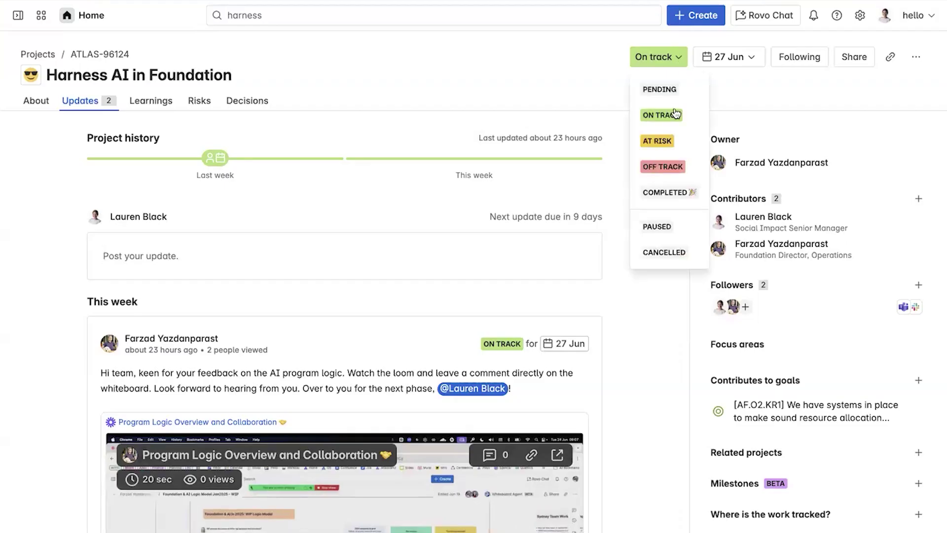
click(662, 190)
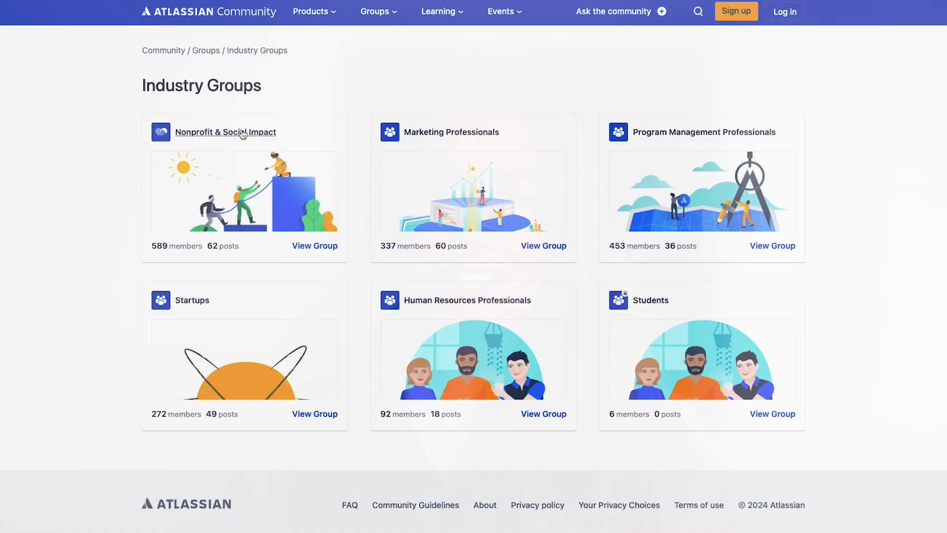
Open the Nonprofit & Social Impact community group and scroll through its page
click(243, 134)
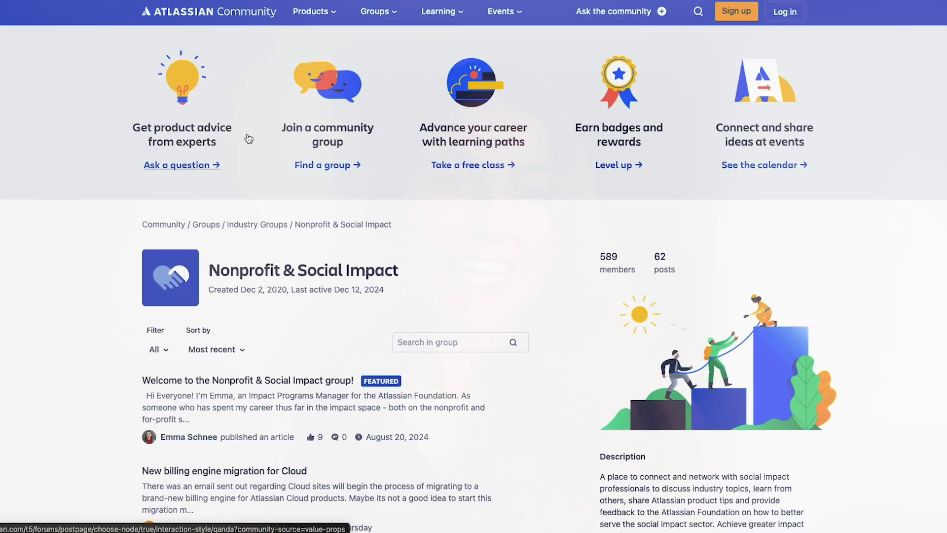
scroll(300, 240, down, 2)
scroll(298, 241, down, 2)
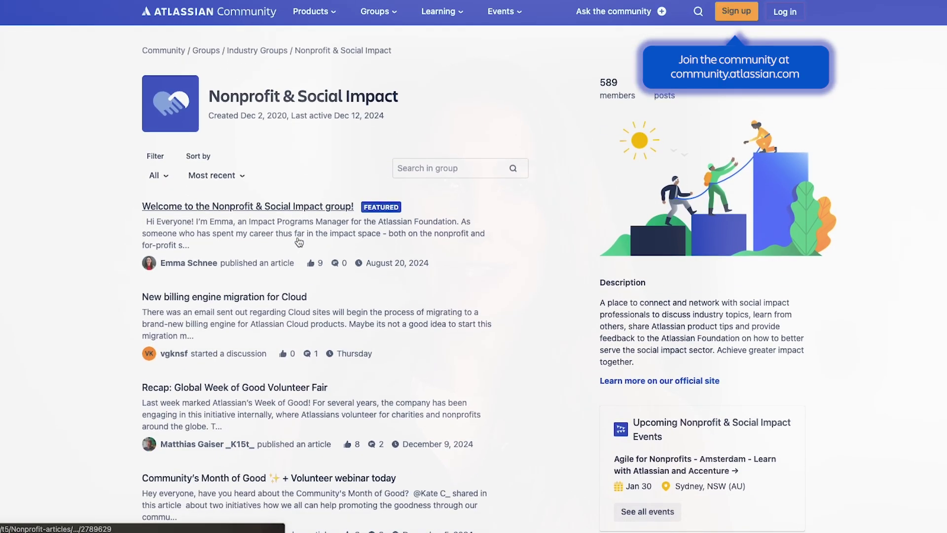